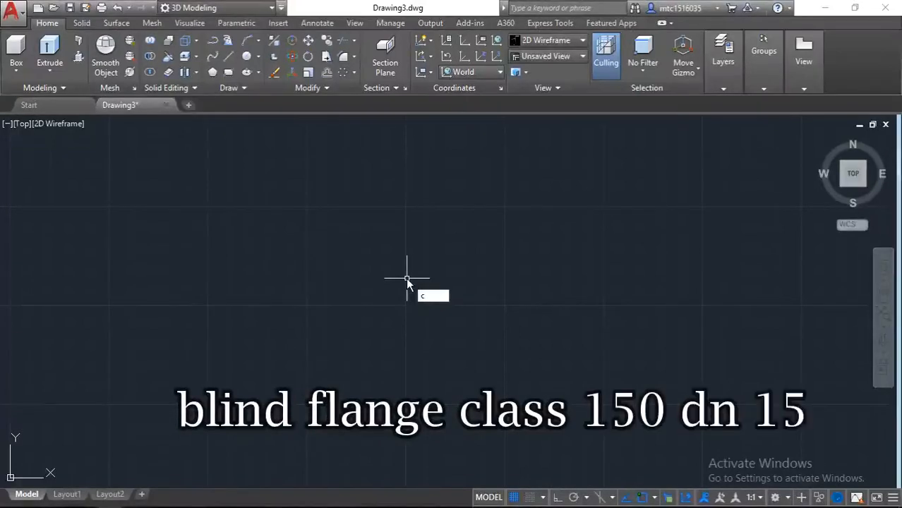
Step: Draw the flange's outer circle with a diameter of 90 in the middle of the drawing, with Ortho on
key(Return)
click(406, 286)
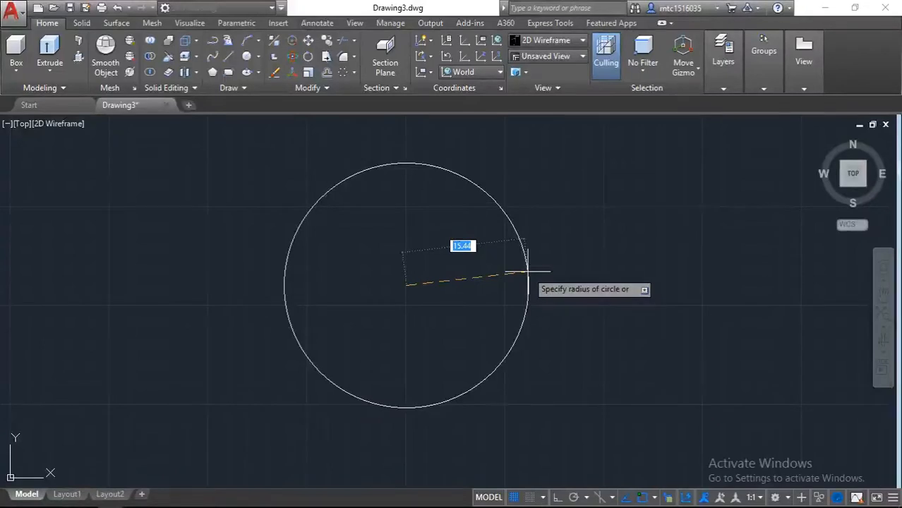
key(F8)
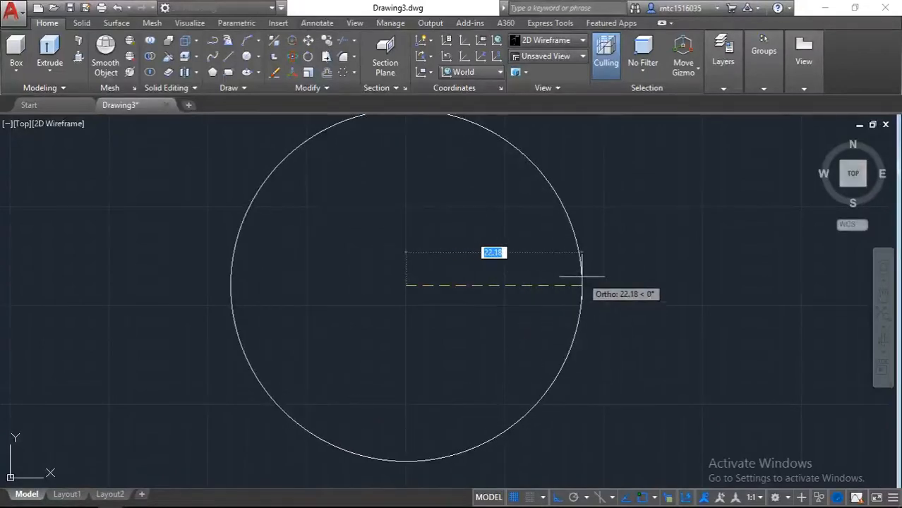
text(d)
key(Return)
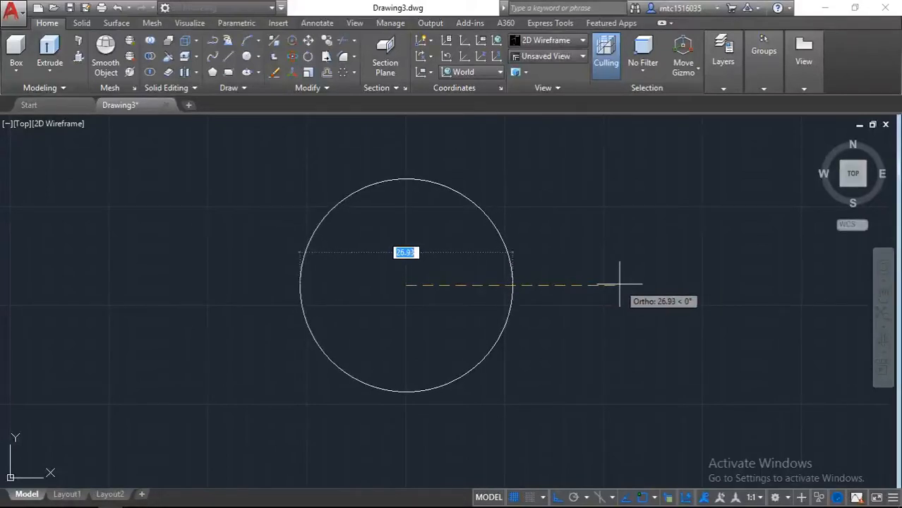
text(90)
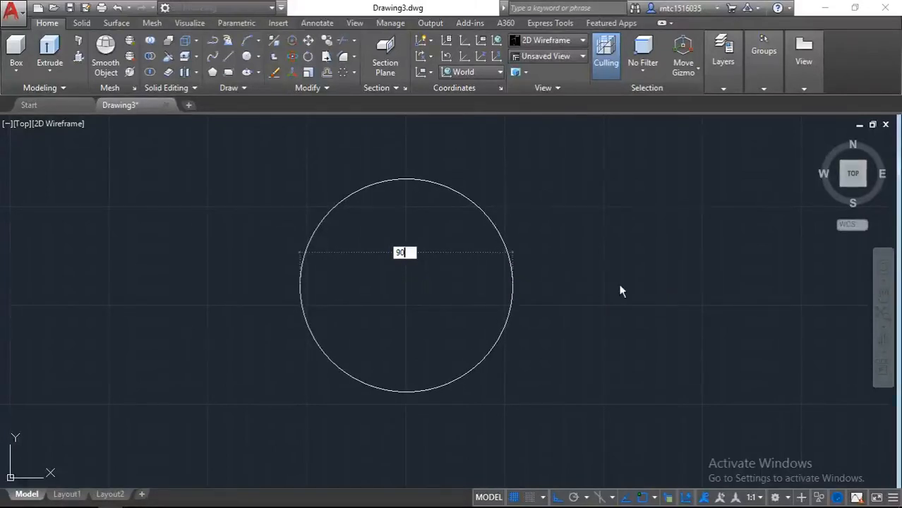
key(Return)
Step: Draw a circle with a diameter of 34.9 concentric with the outer circle
scroll(620, 283, down, 5)
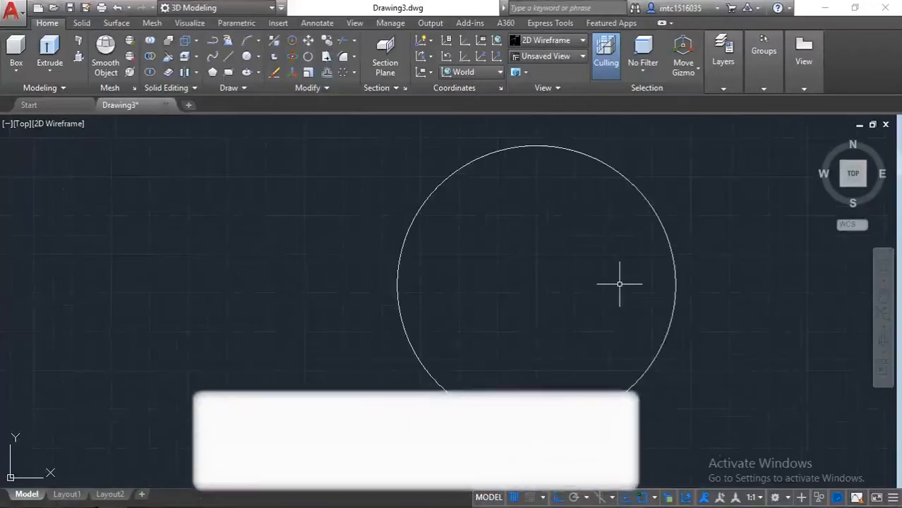
middle_drag(598, 280, 490, 300)
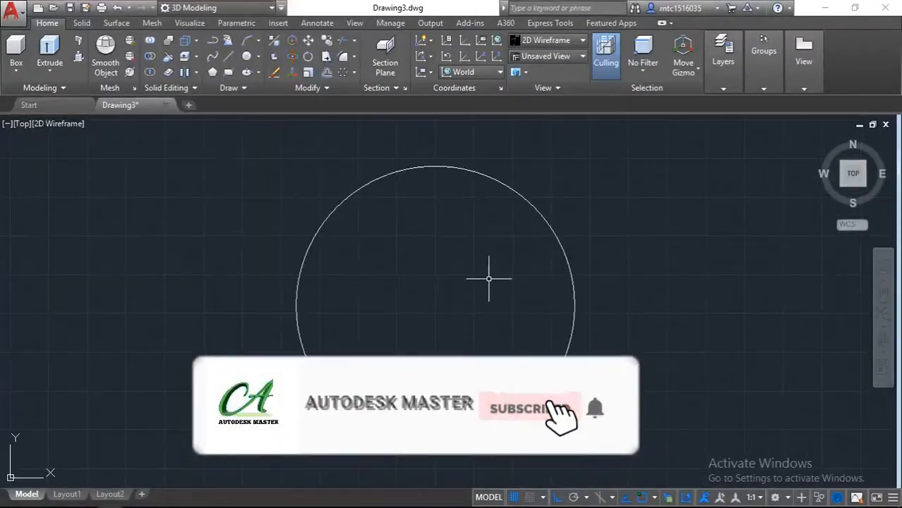
text(C)
key(Return)
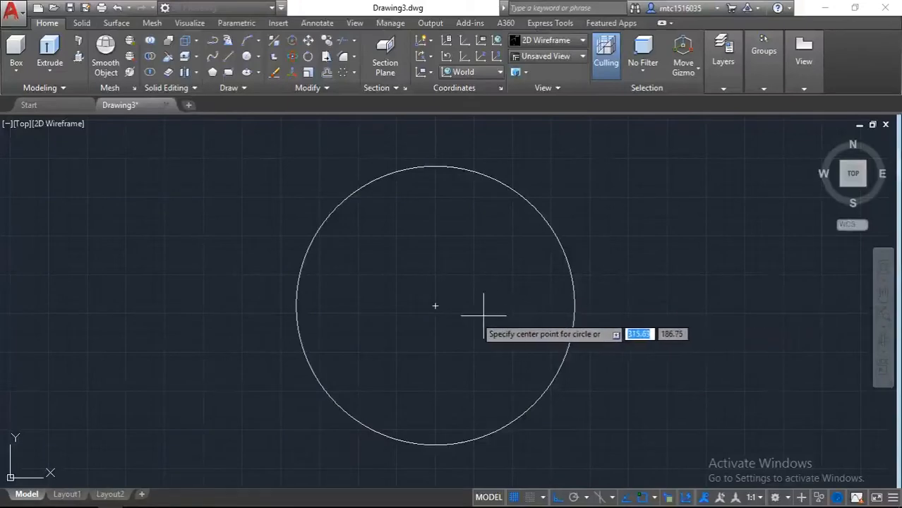
click(435, 305)
text(d)
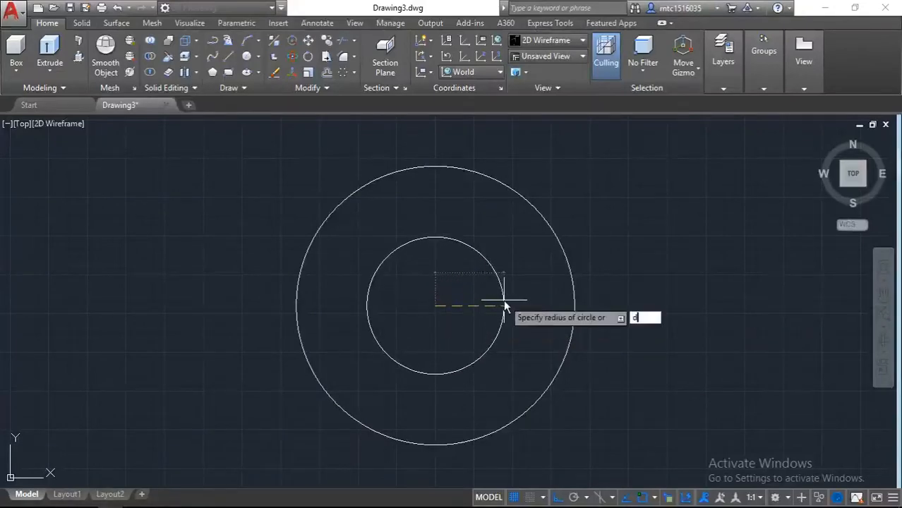
key(Return)
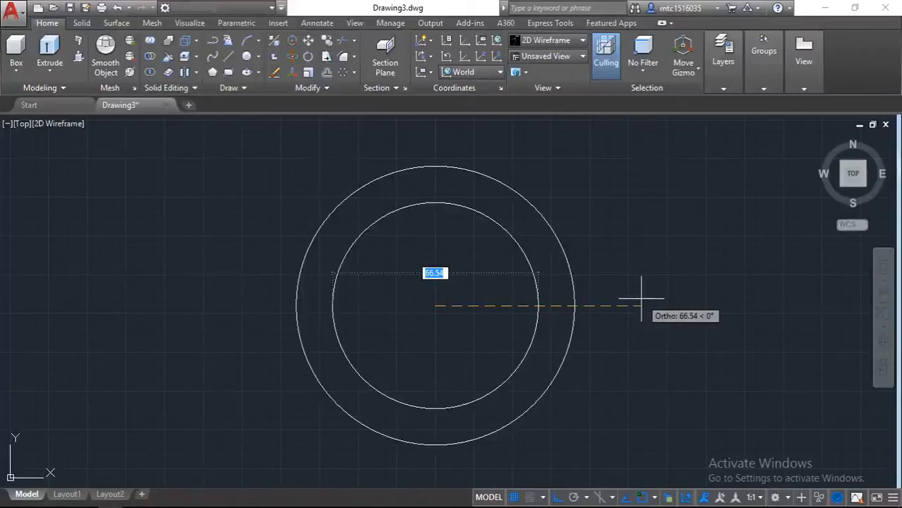
text(34.9)
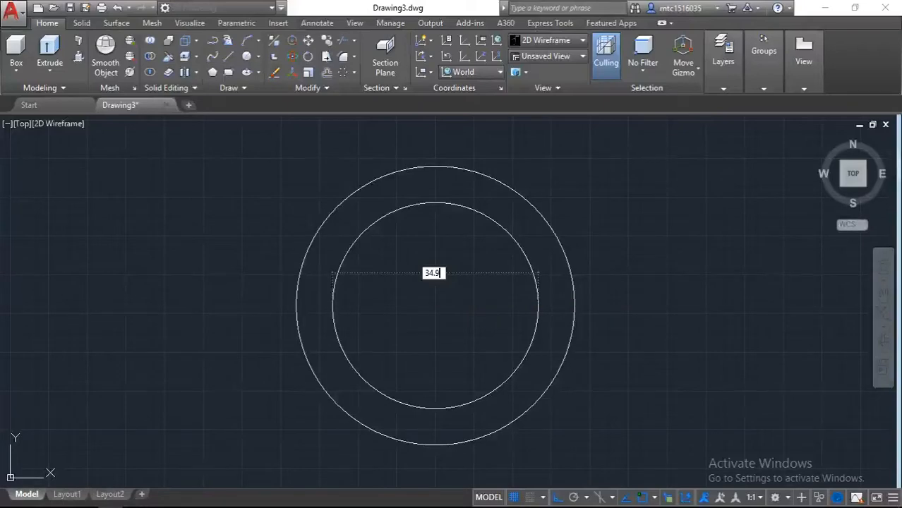
key(Return)
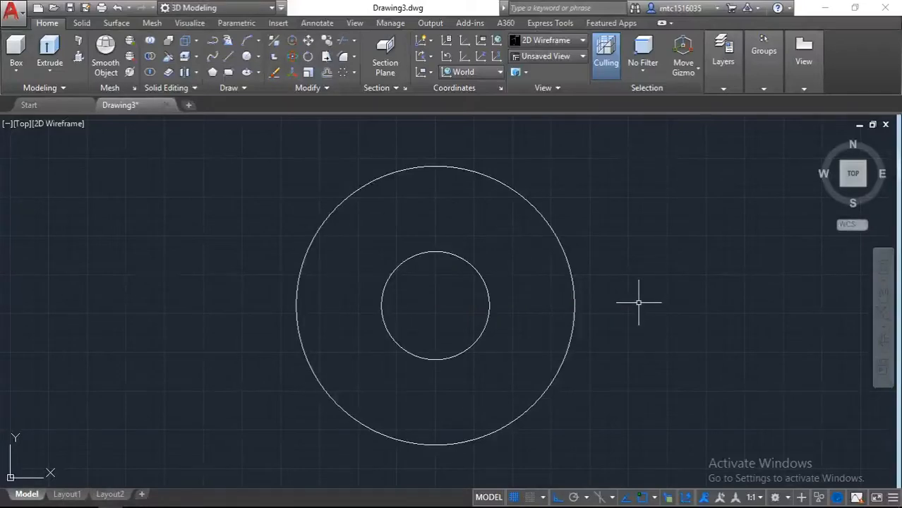
Step: Draw a concentric bolt circle with a diameter of 60.3 between the inner and outer circles
text(c)
key(Return)
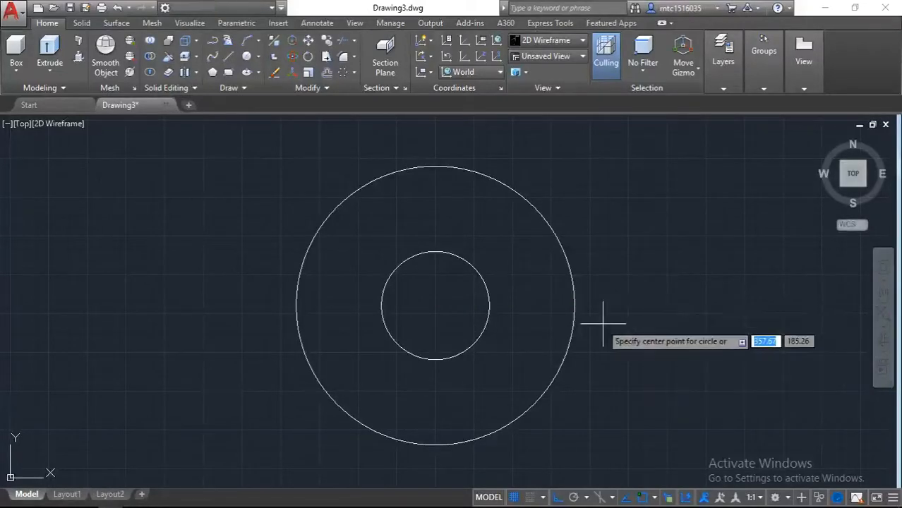
click(435, 305)
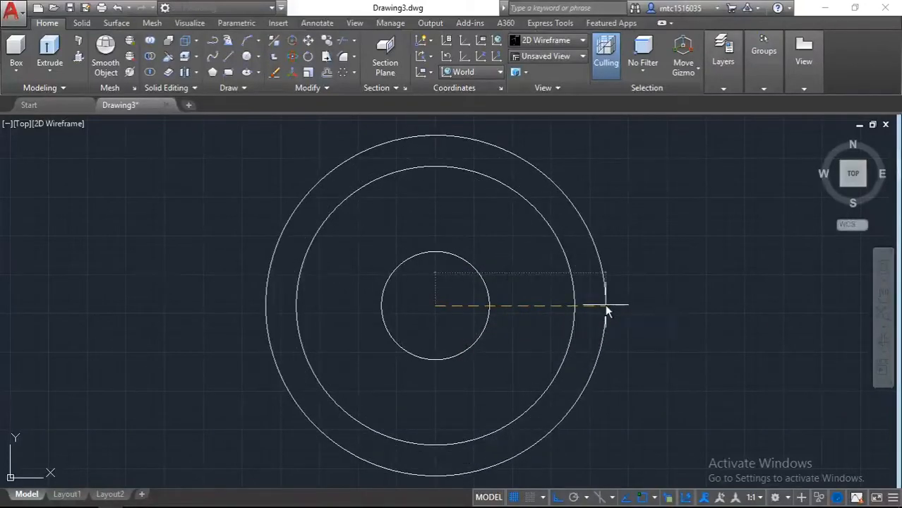
text(d)
key(Return)
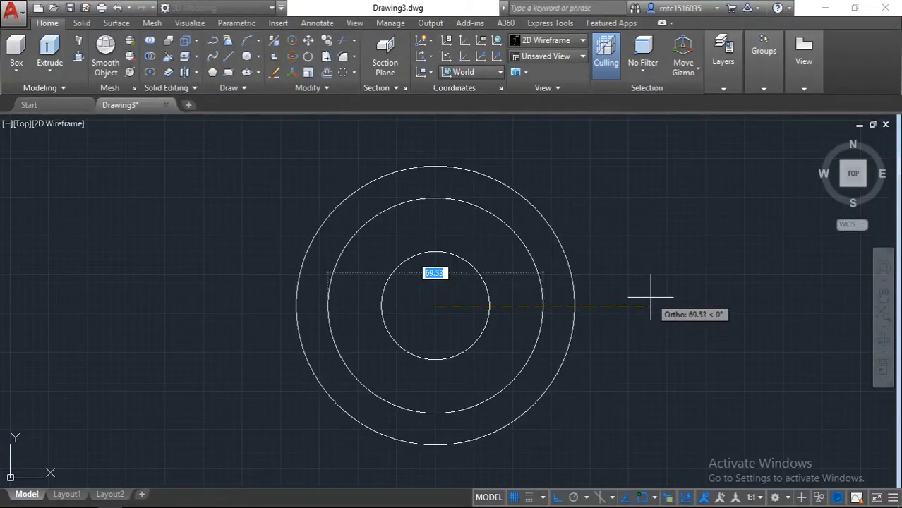
text(6)
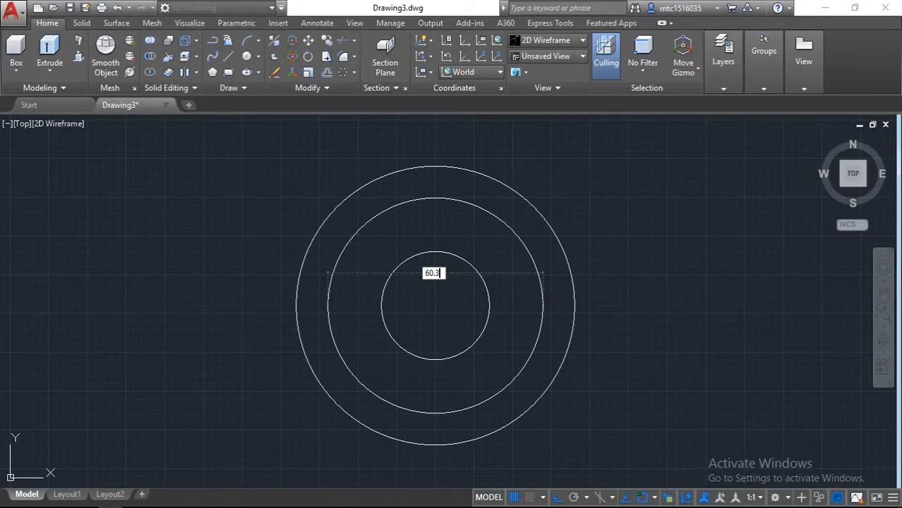
text(0.3)
key(Return)
Step: Draw a bolt hole circle with a diameter of 15.7 centred on the top quadrant of the 60.3 bolt circle
text(c)
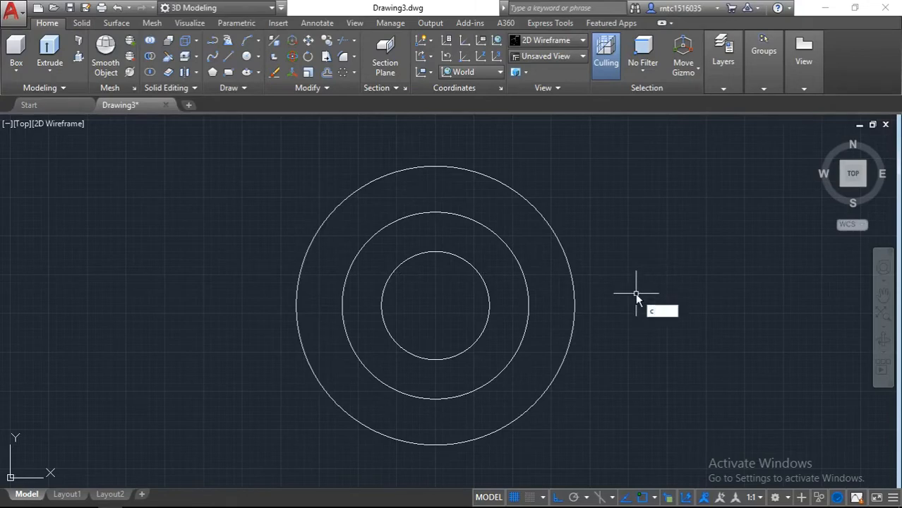
key(Return)
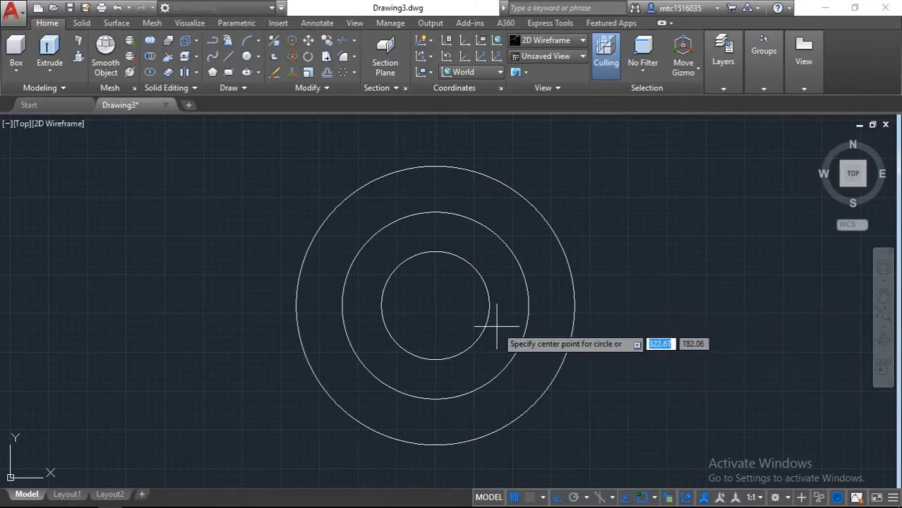
click(436, 212)
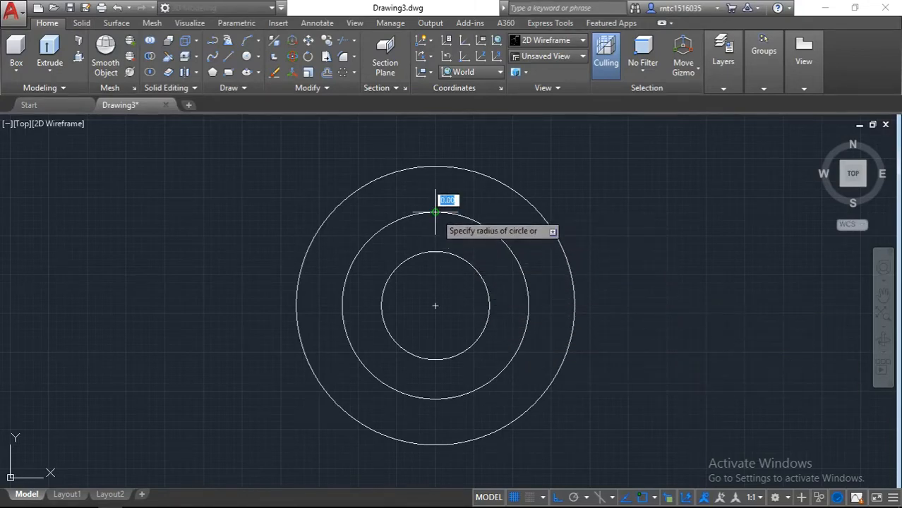
text(d)
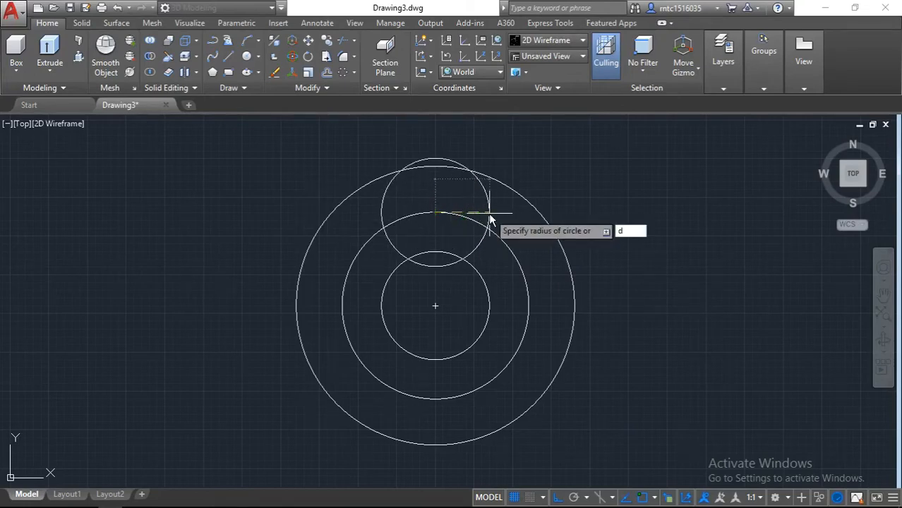
key(Return)
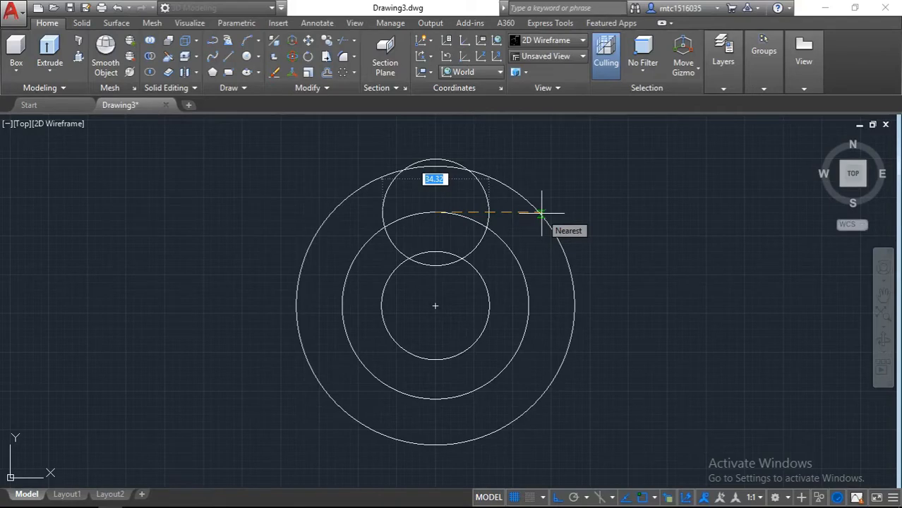
text(15)
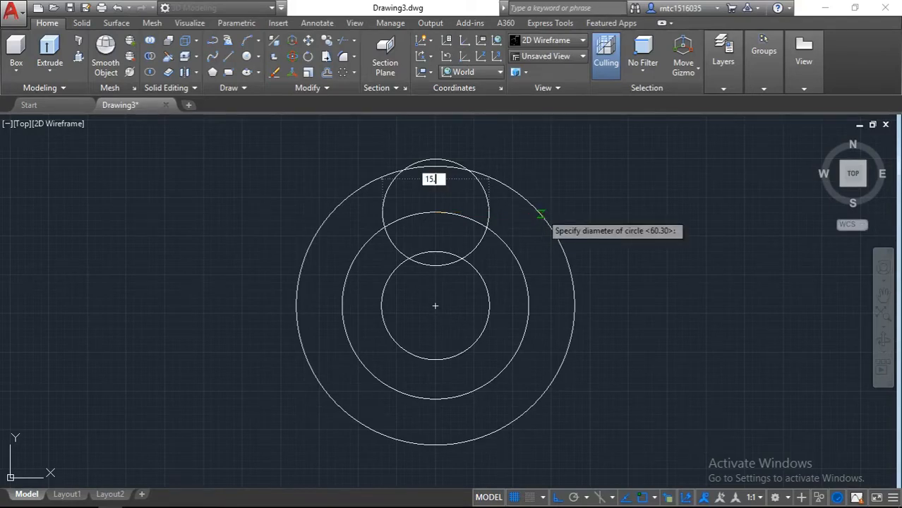
text(.7)
key(Return)
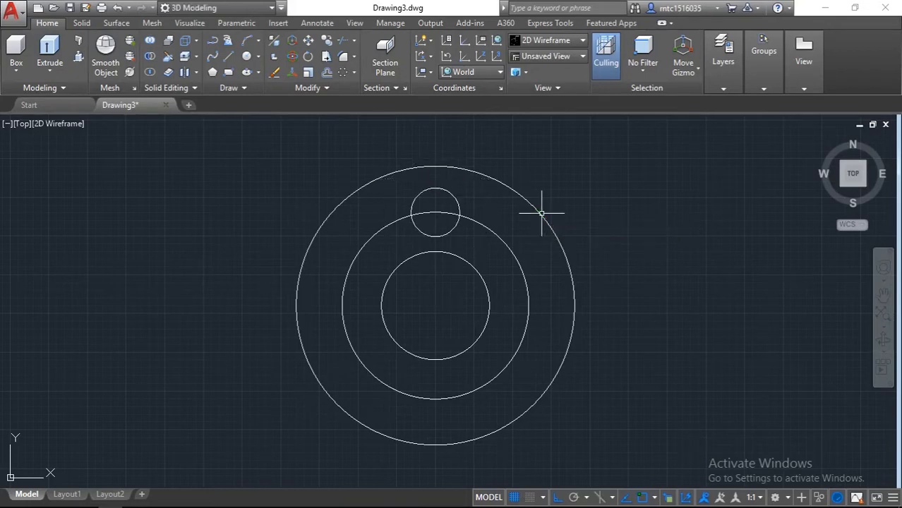
Step: Create a polar array of the bolt hole around the flange centre, with 4 items filling 360 degrees
click(451, 192)
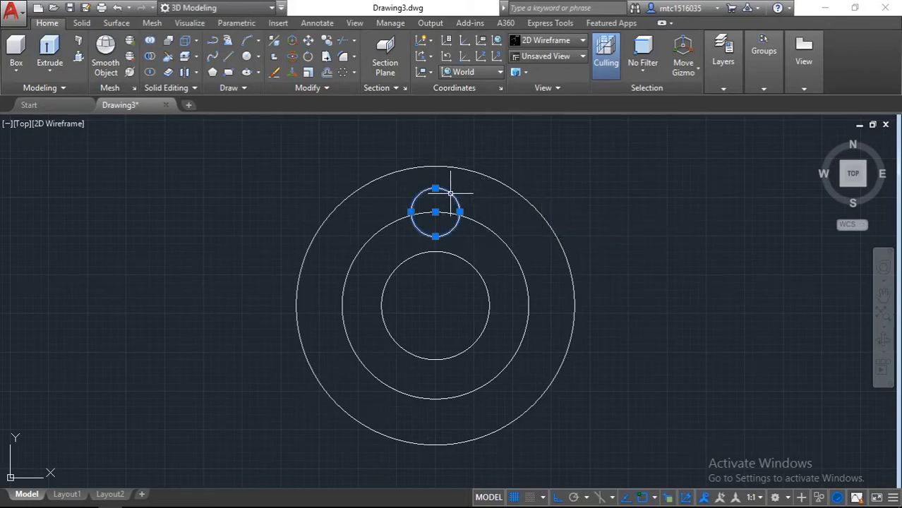
click(342, 74)
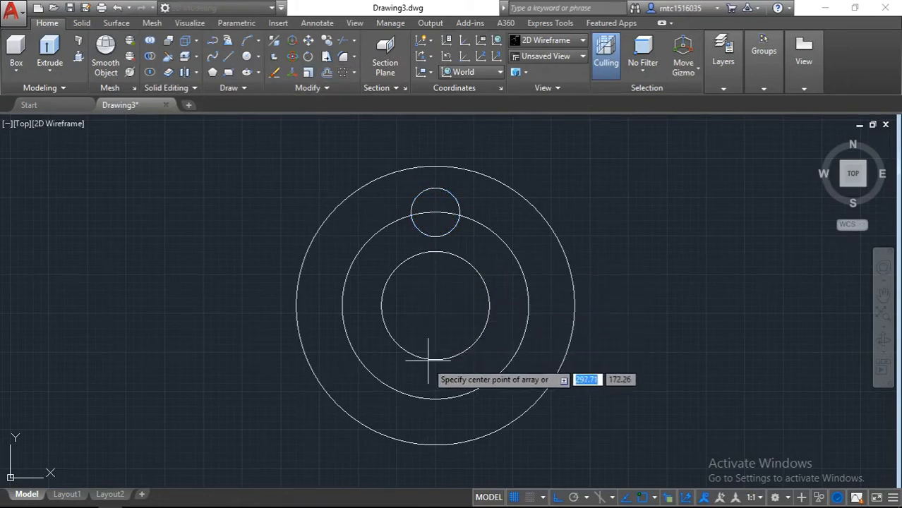
click(436, 306)
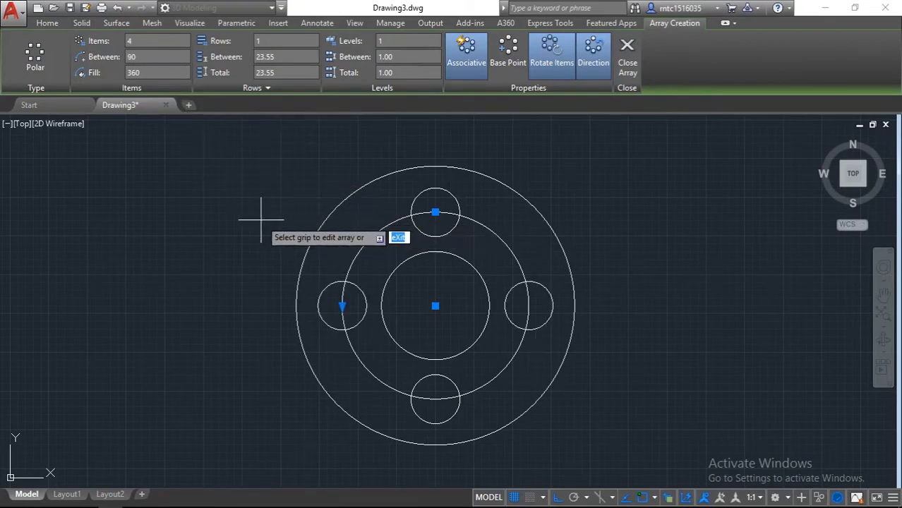
key(Return)
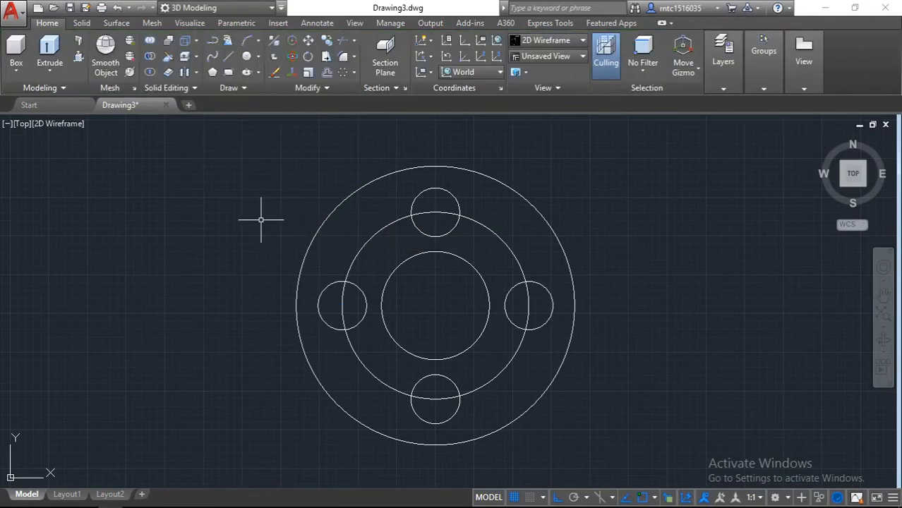
Step: Explode the polar array of bolt holes into separate circles
click(416, 197)
text(EX)
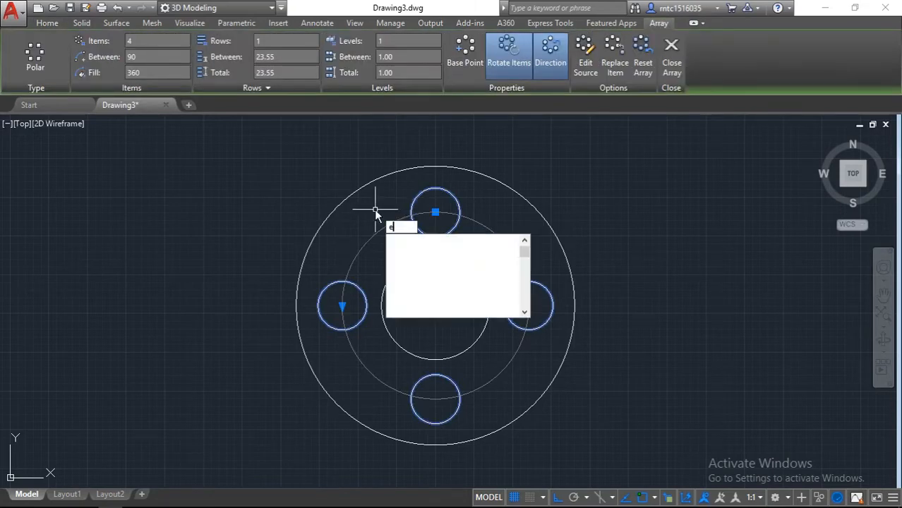
key(Return)
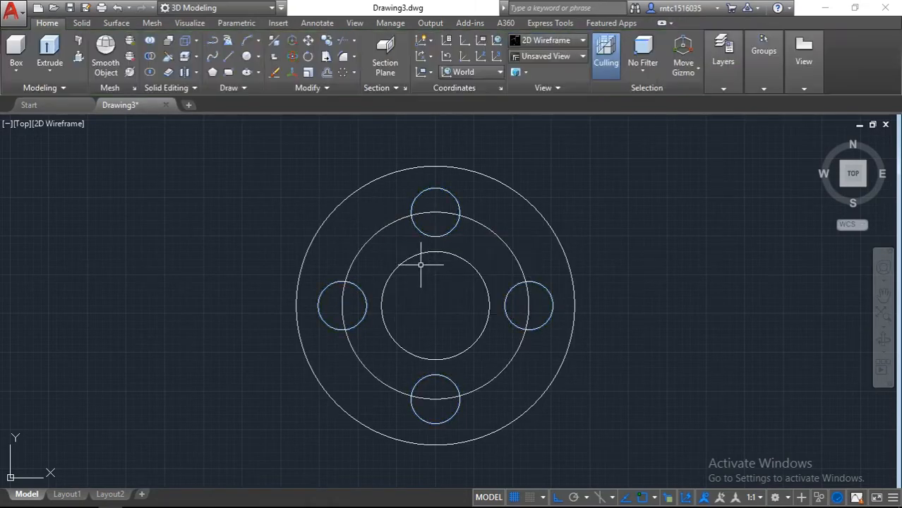
click(425, 235)
key(Escape)
Step: Extrude the outer flange circle to a height of 9.6 in the SW Isometric view
click(841, 187)
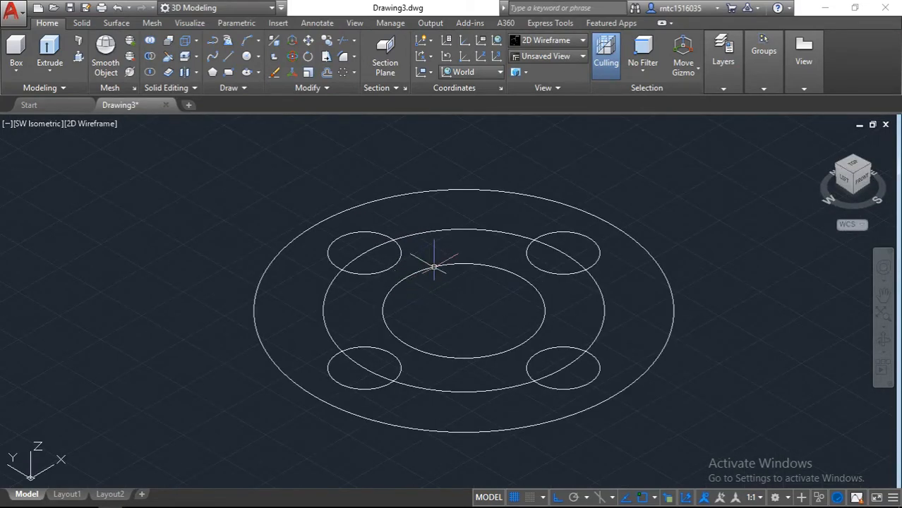
text(EX)
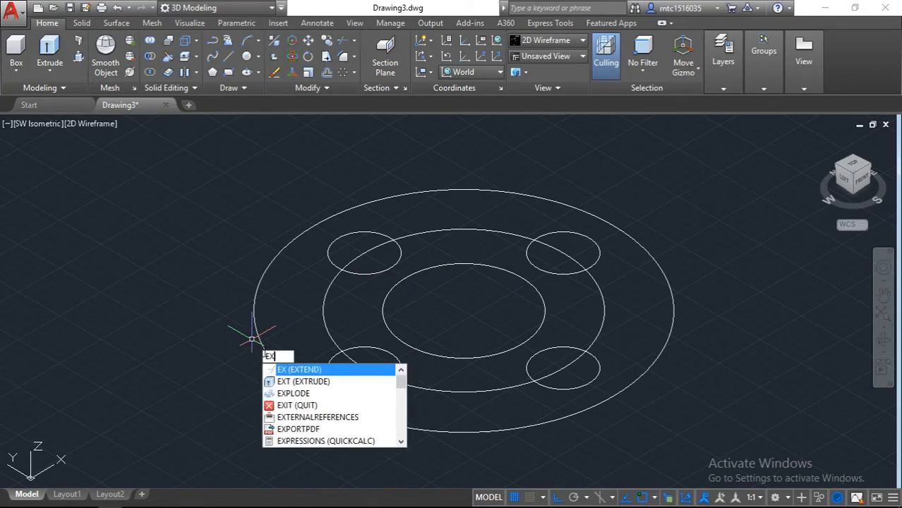
key(Down)
key(Return)
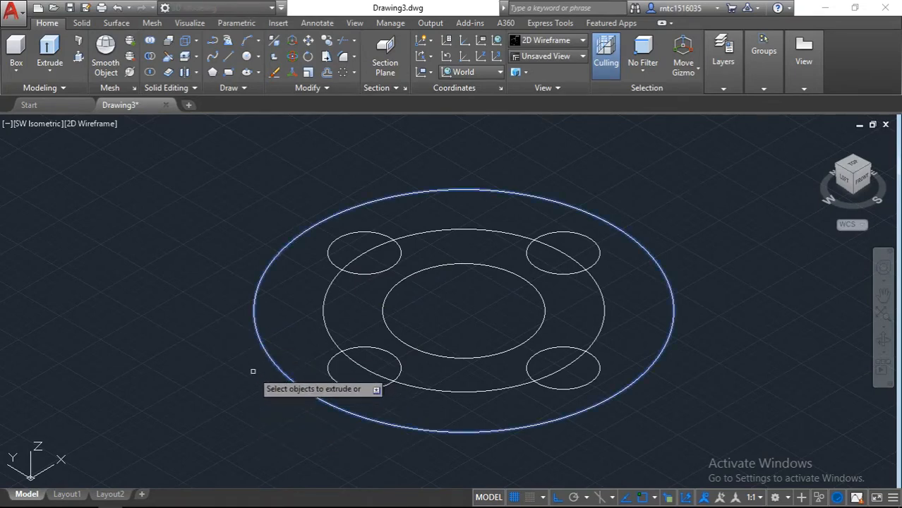
click(253, 371)
key(Return)
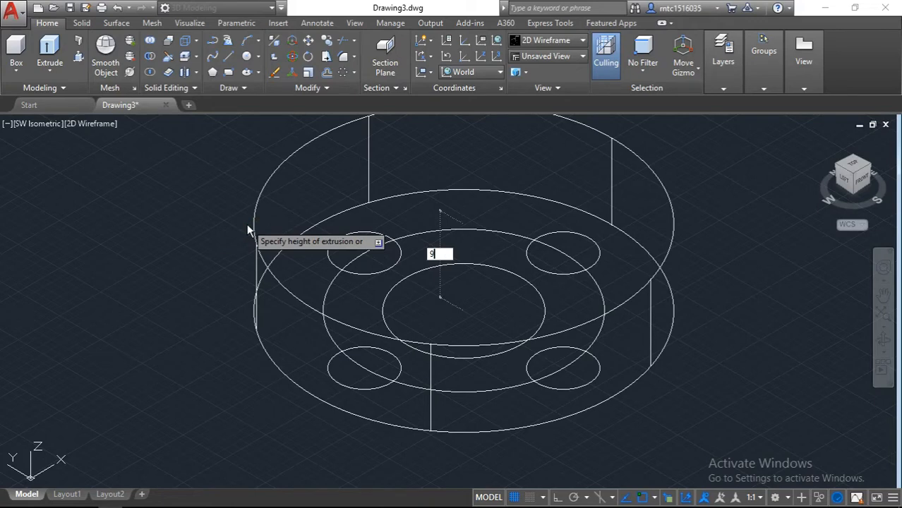
text(9.6)
key(Return)
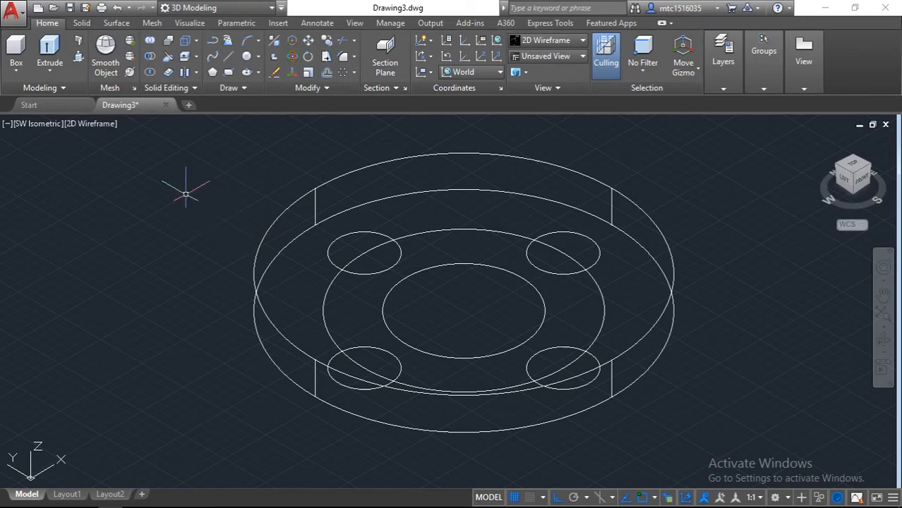
Step: Extrude the four bolt hole circles to a height of 9.6
text(ex)
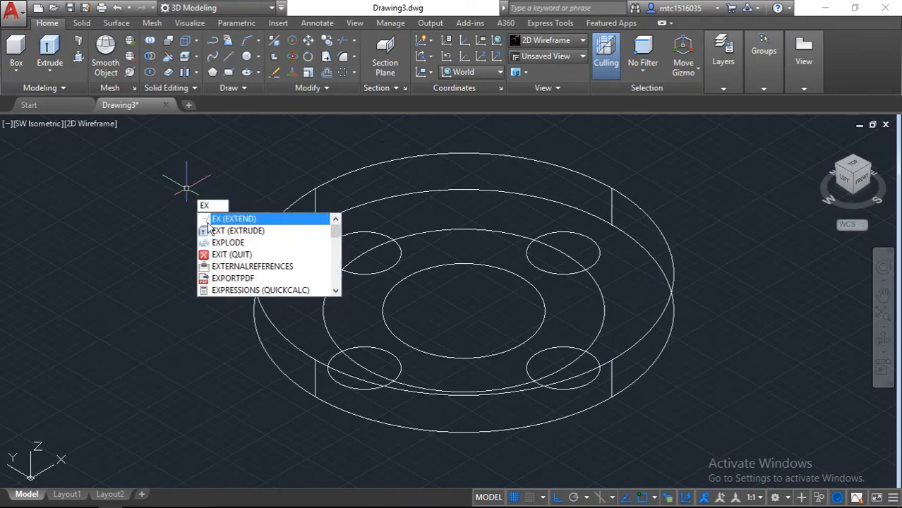
click(210, 231)
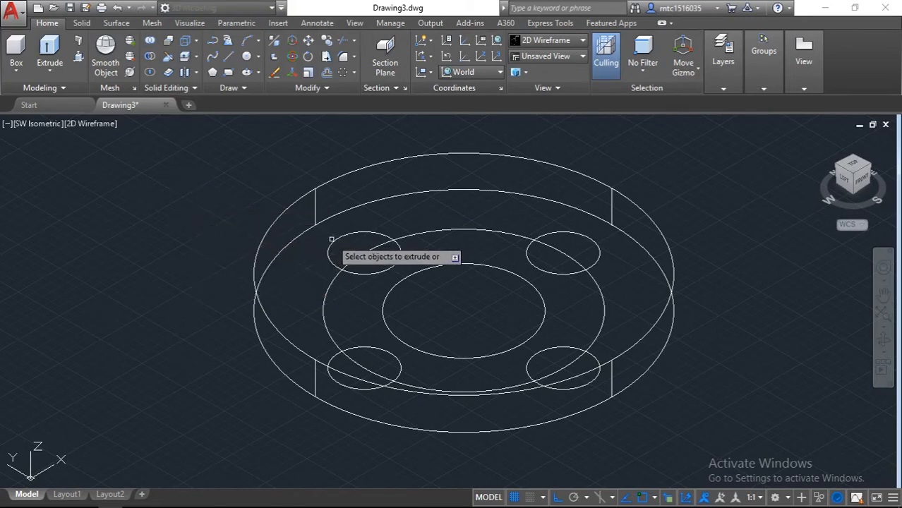
click(331, 240)
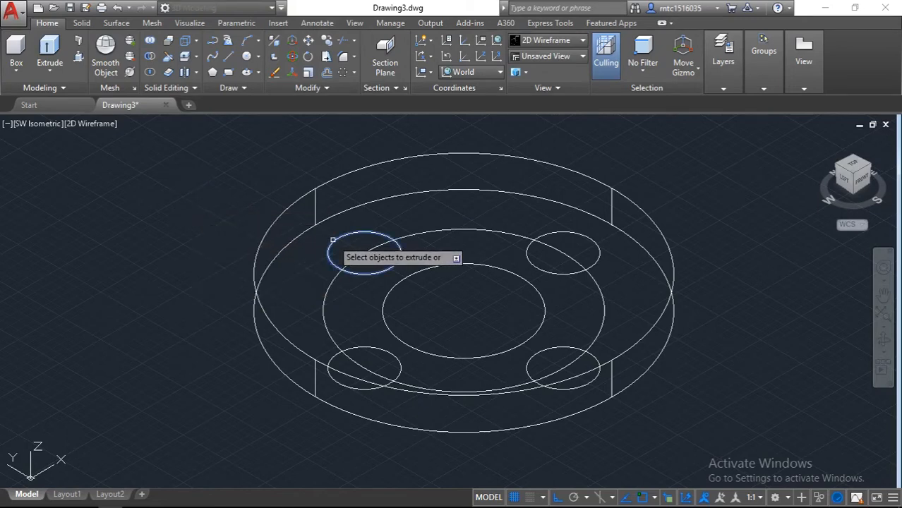
click(332, 358)
click(554, 346)
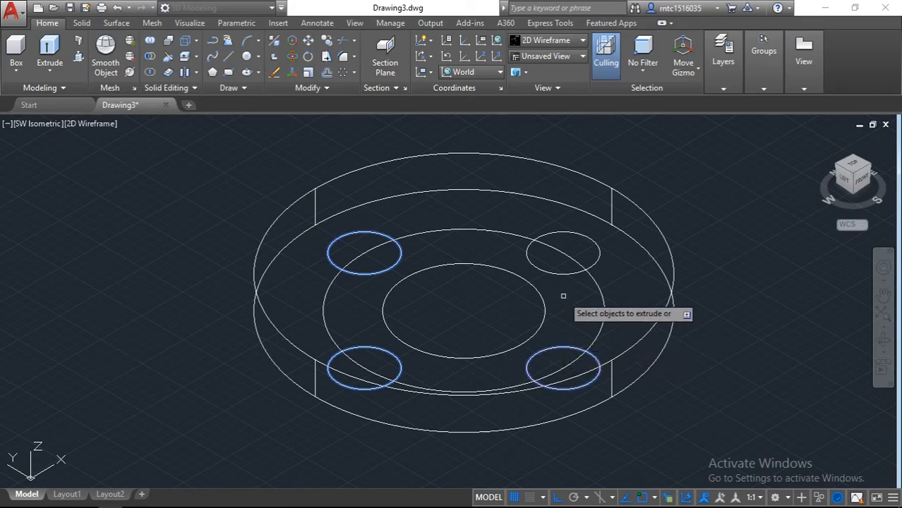
click(564, 278)
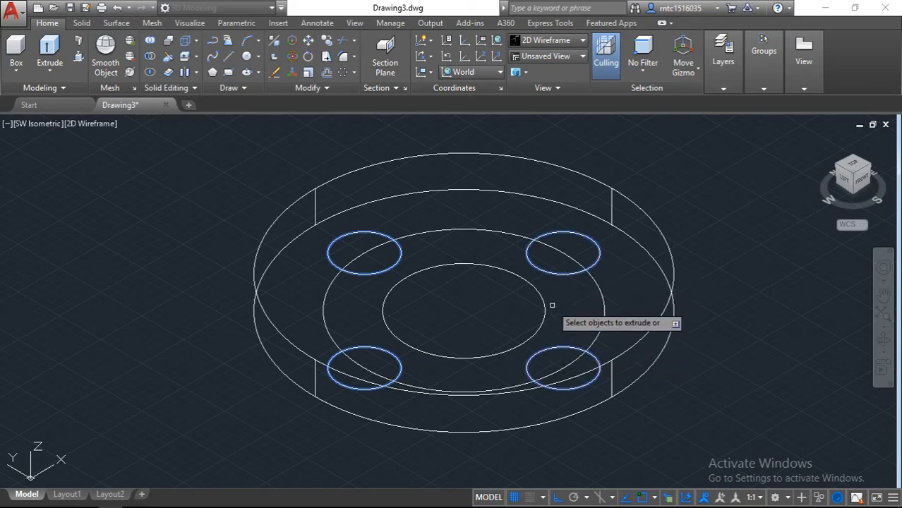
key(Return)
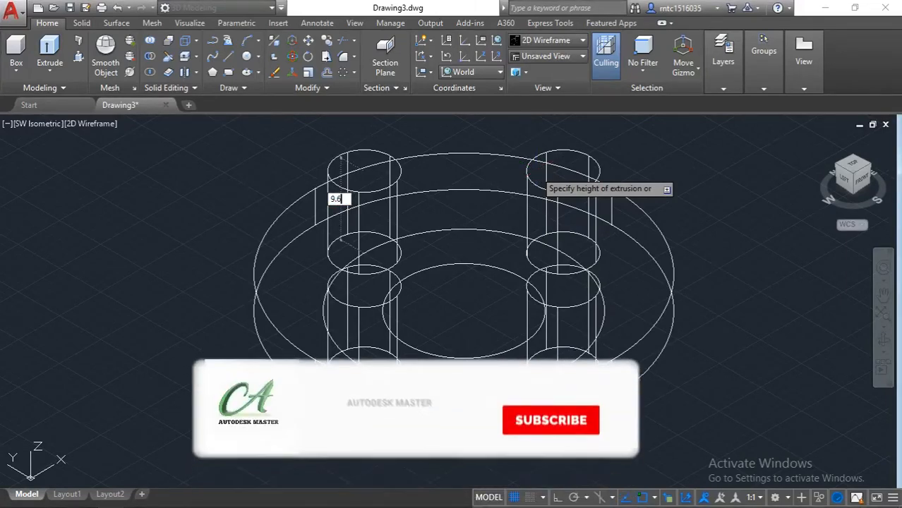
key(Return)
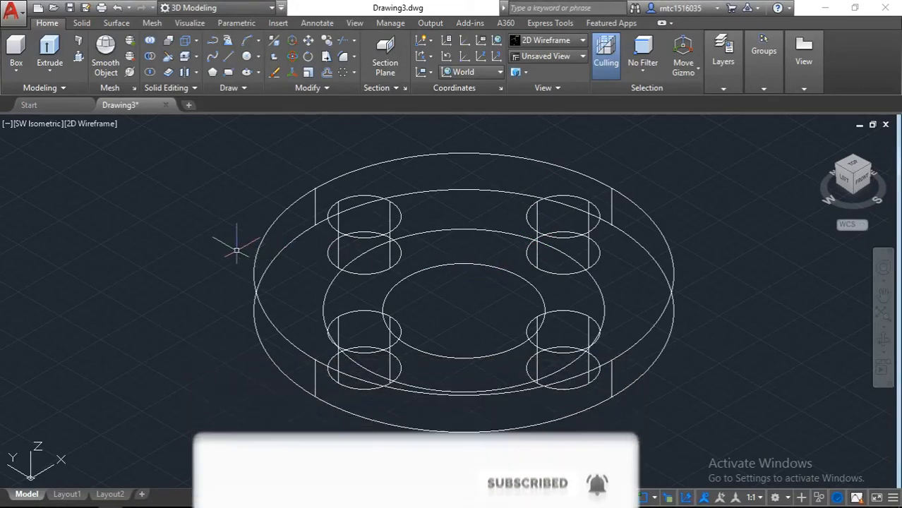
Step: Extrude the central raised-face circle to a height of 11.6
text(EX)
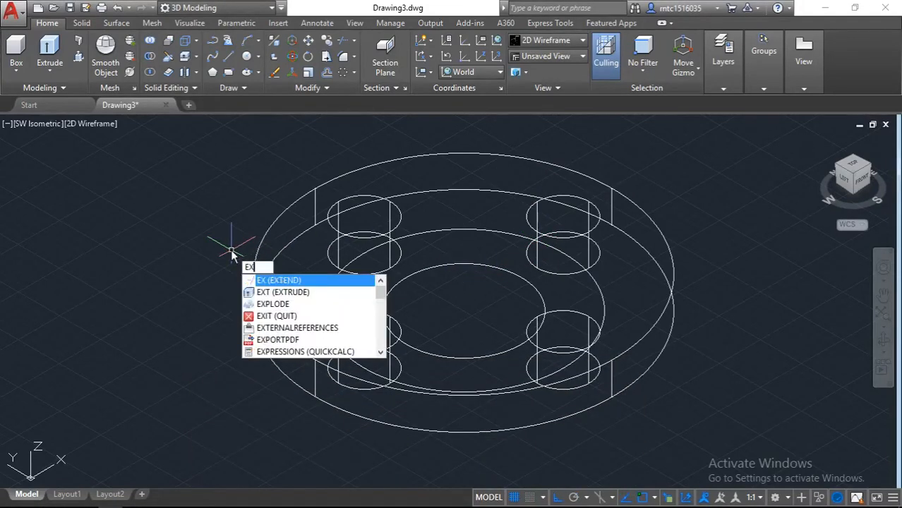
click(267, 296)
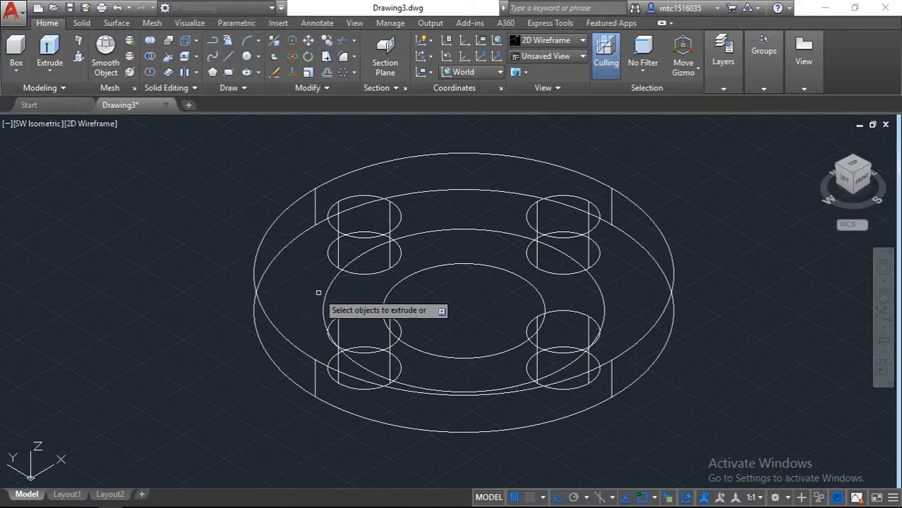
click(404, 276)
key(Return)
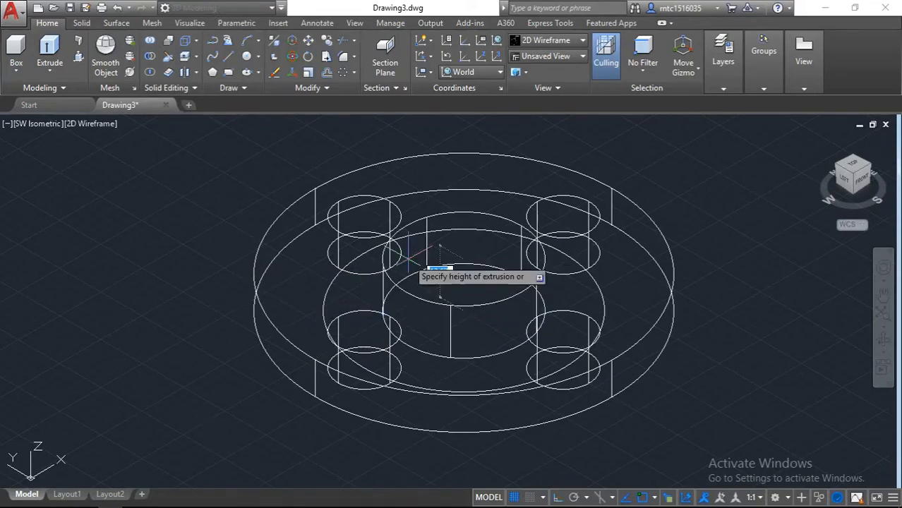
text(11)
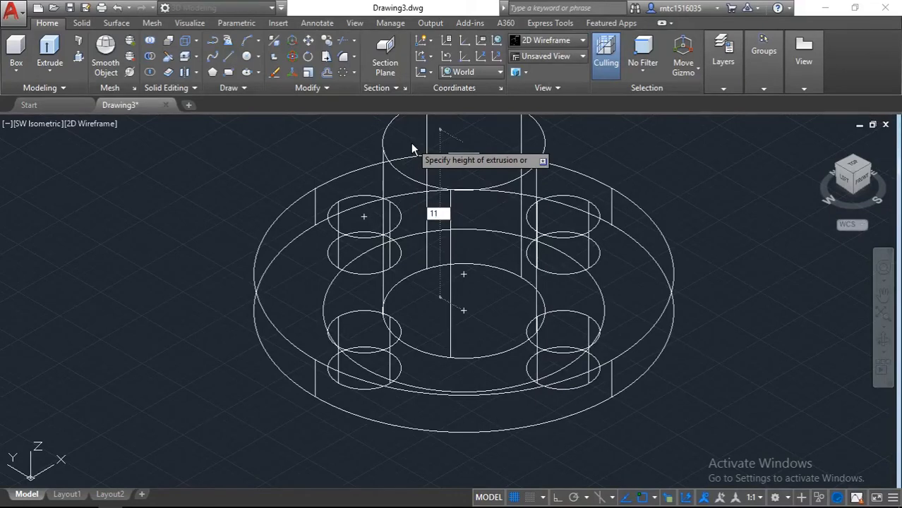
text(.6)
key(Return)
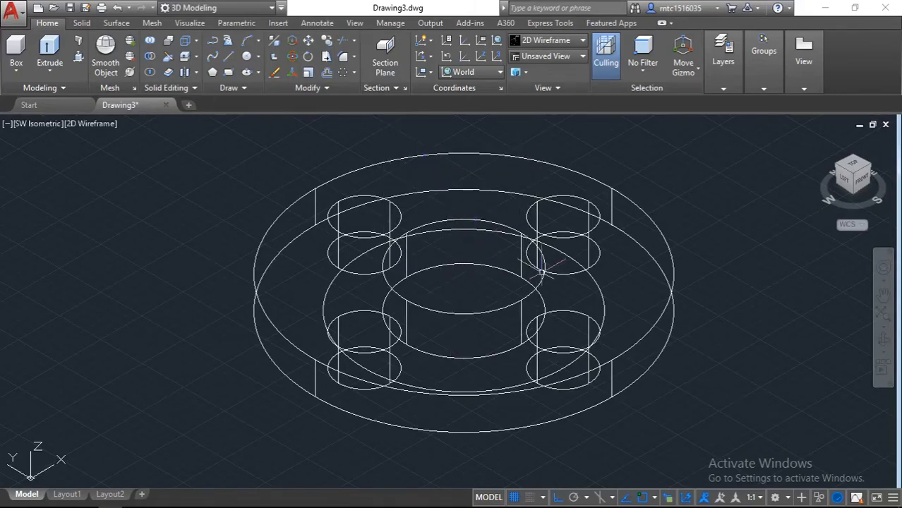
Step: Display the flange model in the Realistic visual style
click(854, 176)
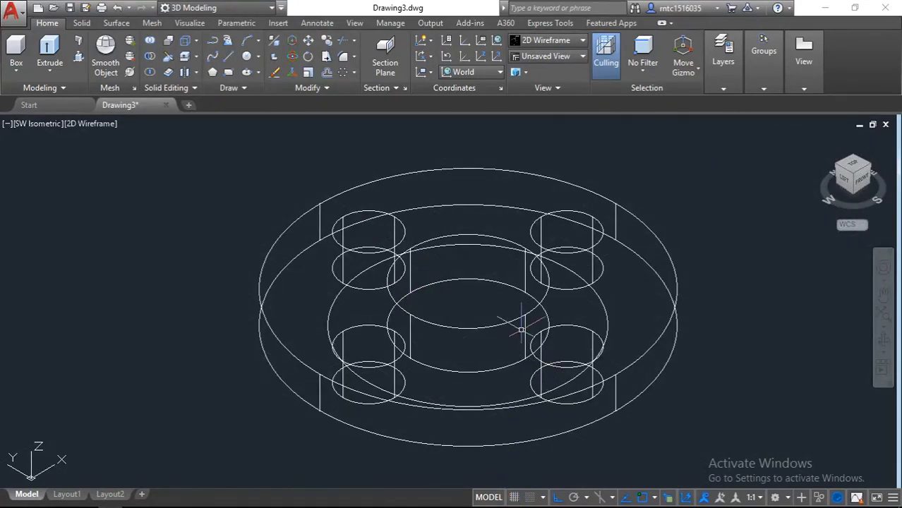
click(93, 127)
click(138, 202)
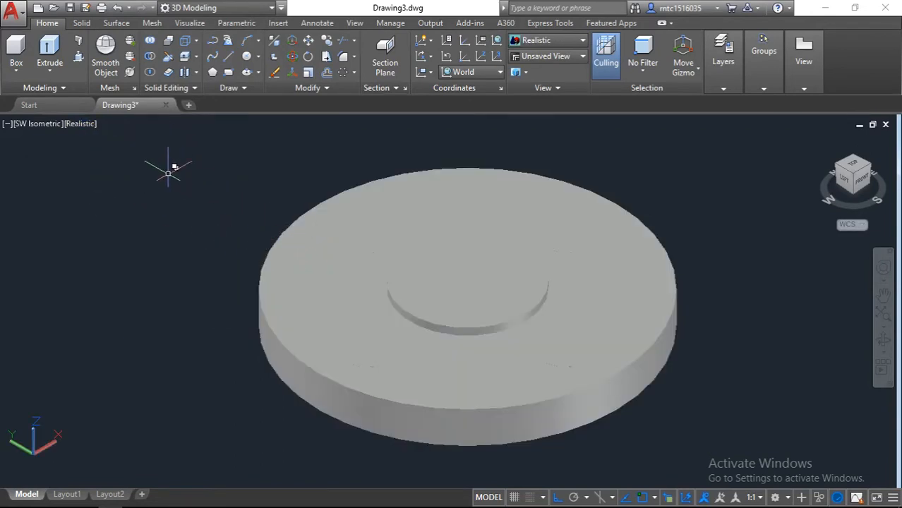
Step: Subtract the four bolt hole cylinders from the outer flange disc, leaving the central raised-face solid out of the selection
click(150, 57)
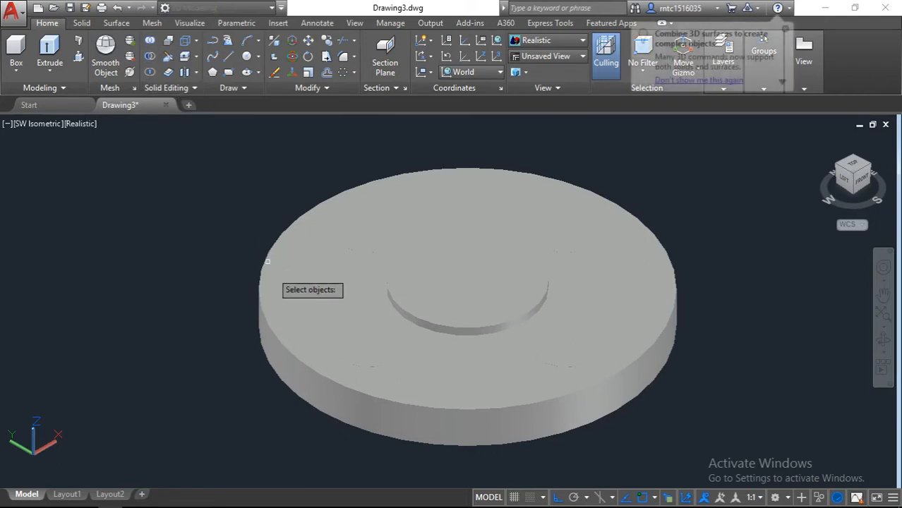
click(274, 282)
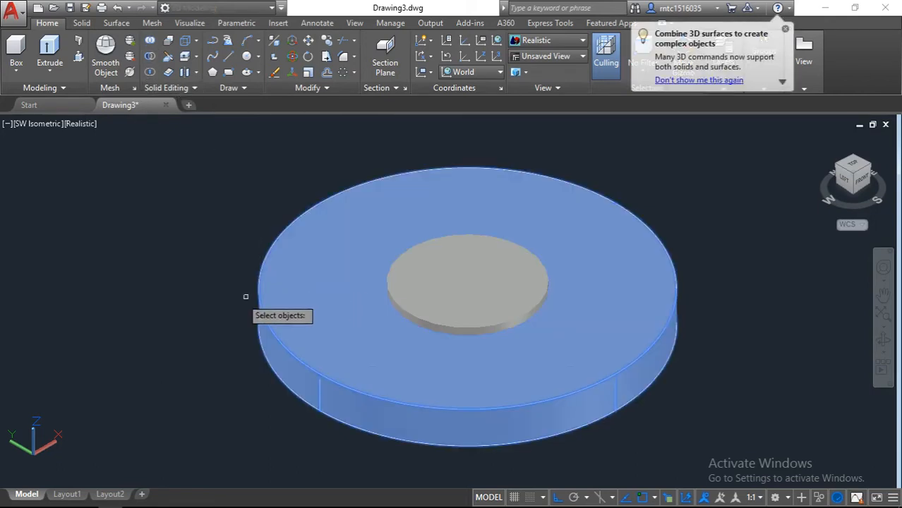
key(Return)
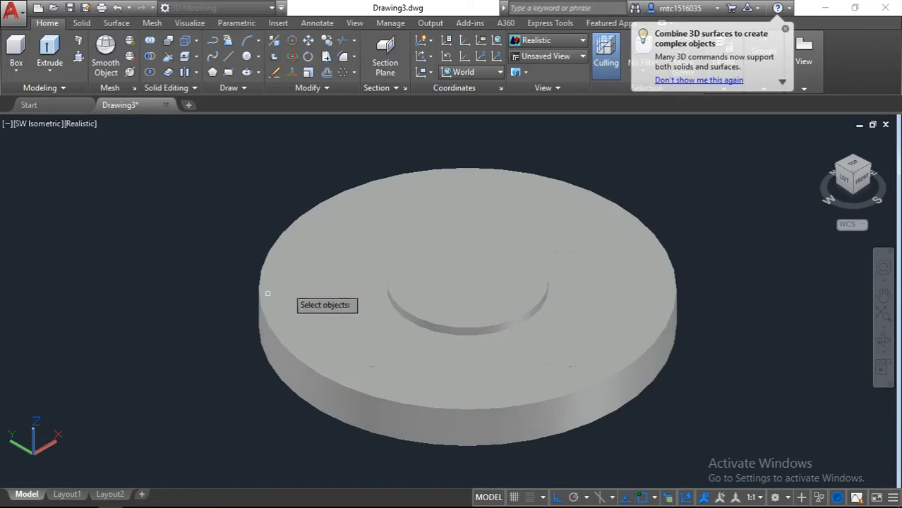
click(365, 239)
click(422, 289)
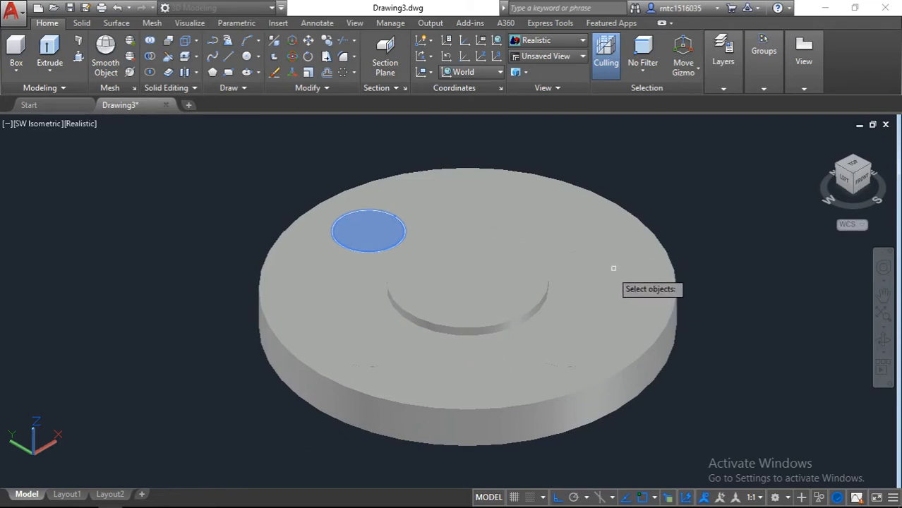
click(594, 282)
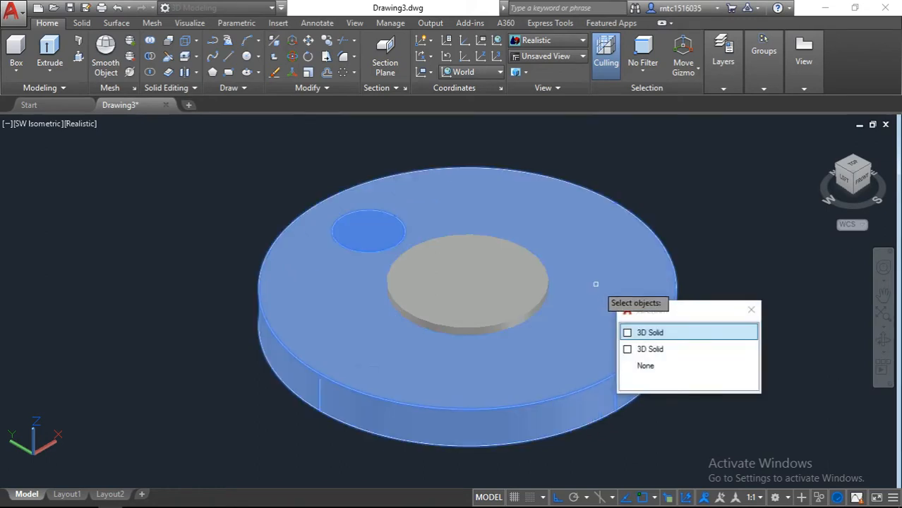
click(650, 350)
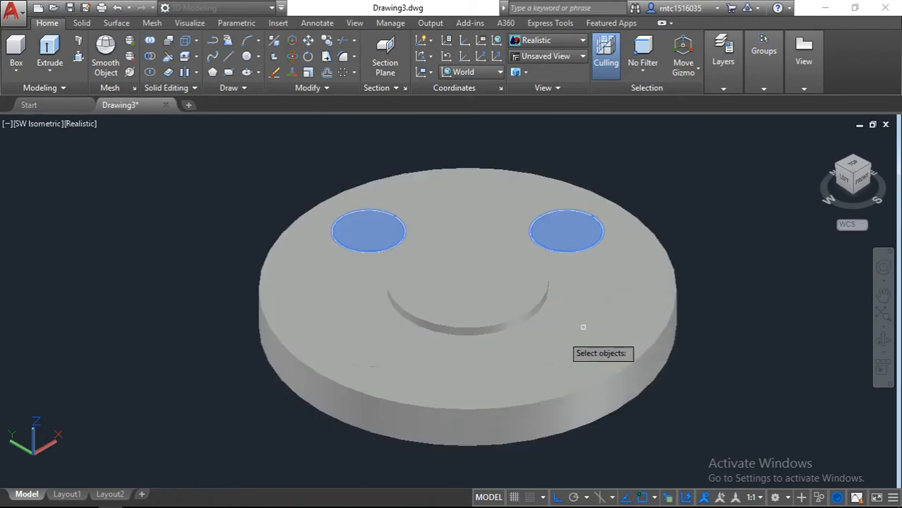
click(462, 366)
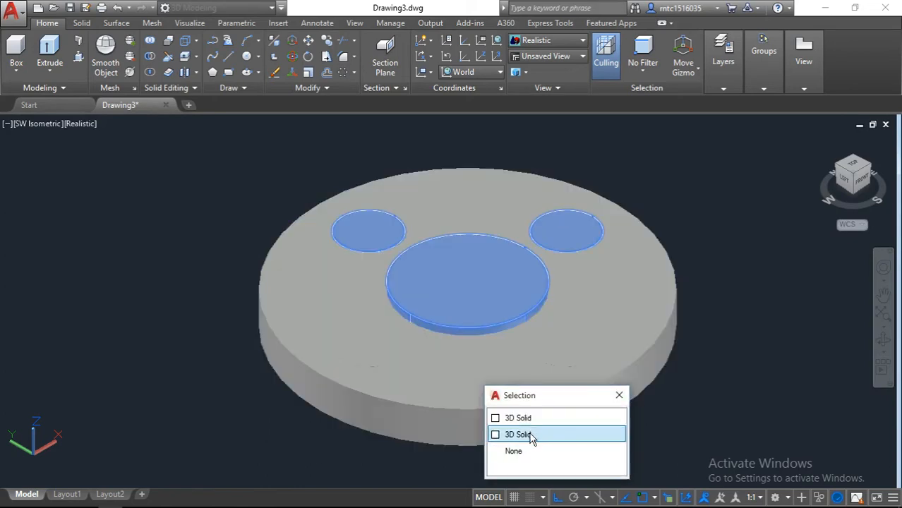
click(620, 396)
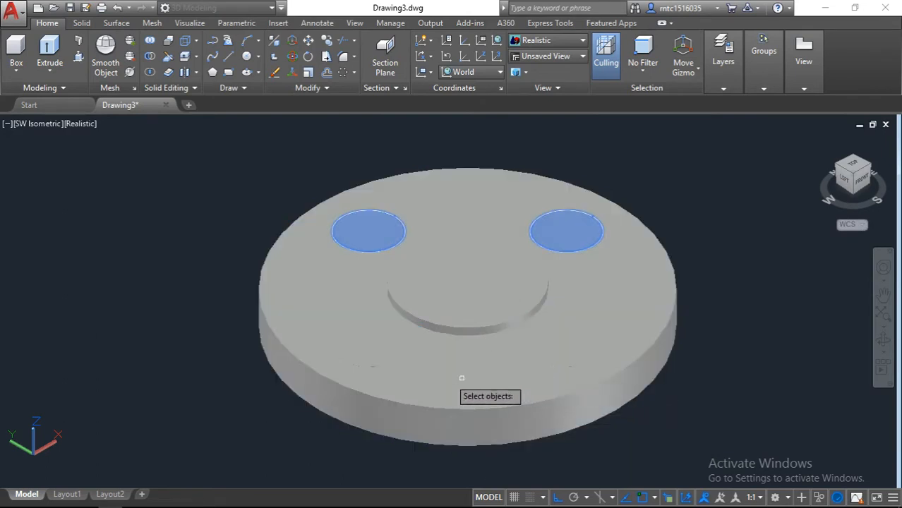
click(354, 332)
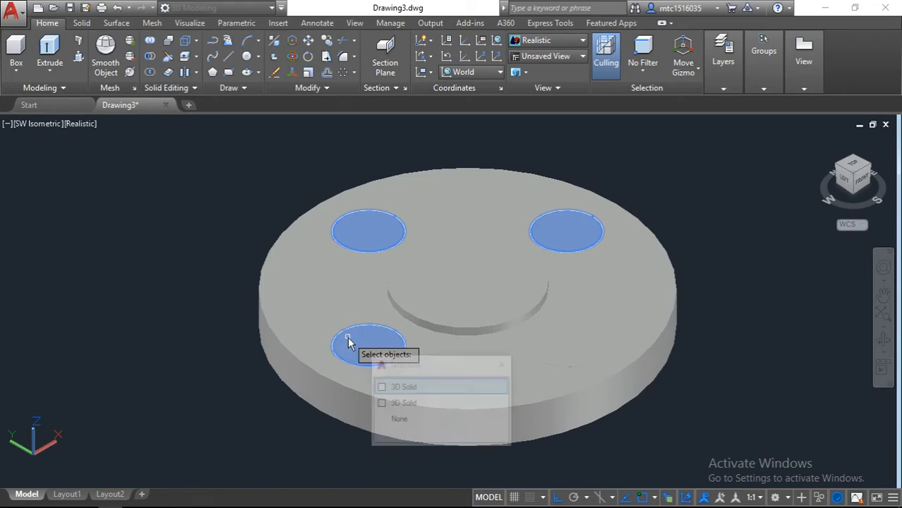
click(404, 388)
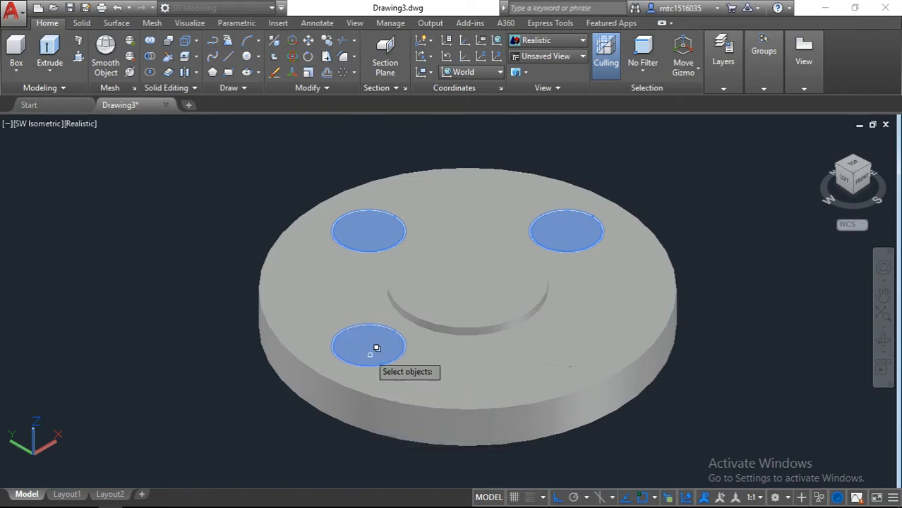
click(579, 342)
click(630, 394)
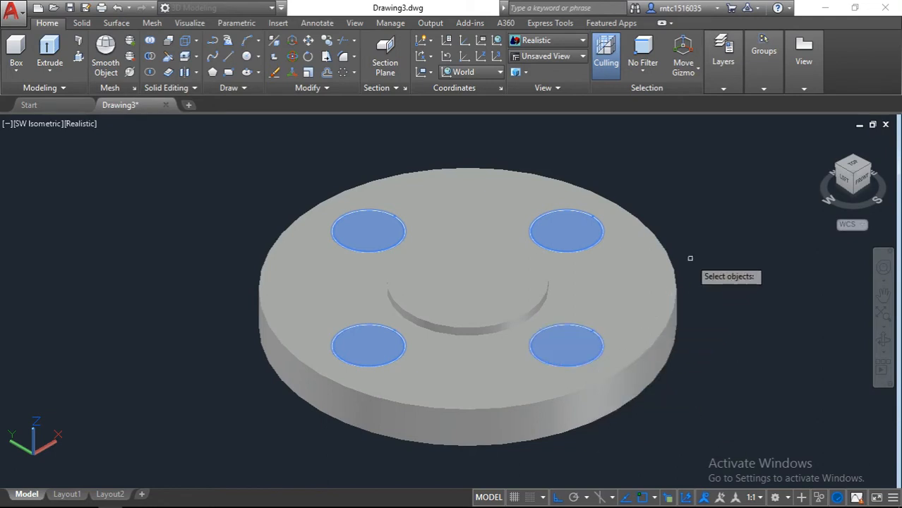
key(Return)
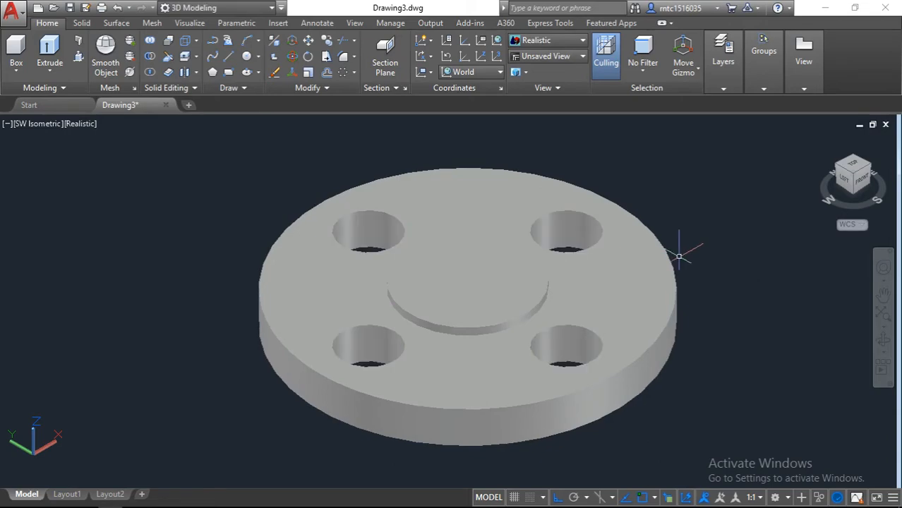
Step: Union the central raised-face solid with the drilled flange disc
shift+middle_drag(592, 258, 575, 282)
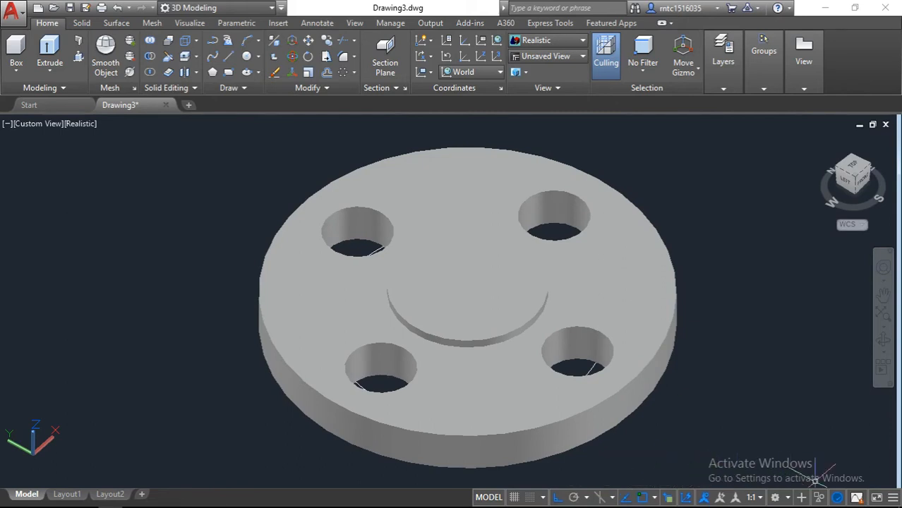
click(475, 314)
click(527, 358)
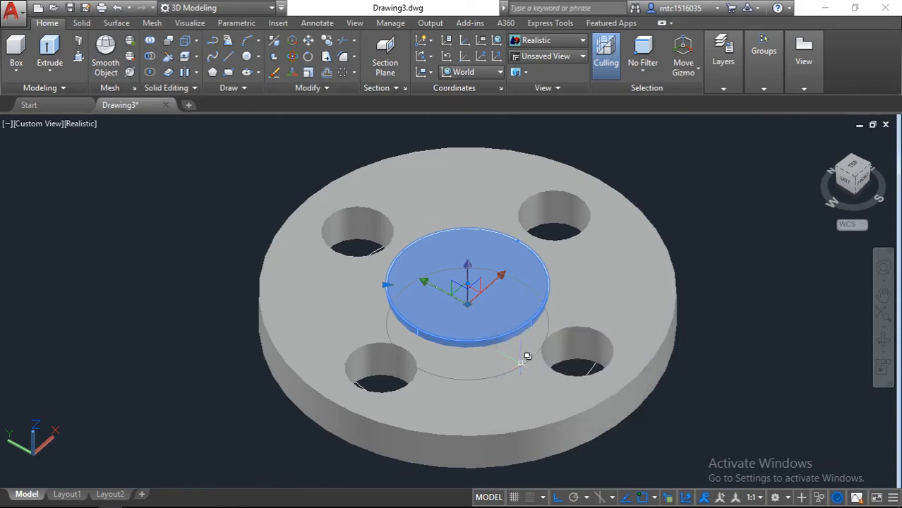
click(469, 389)
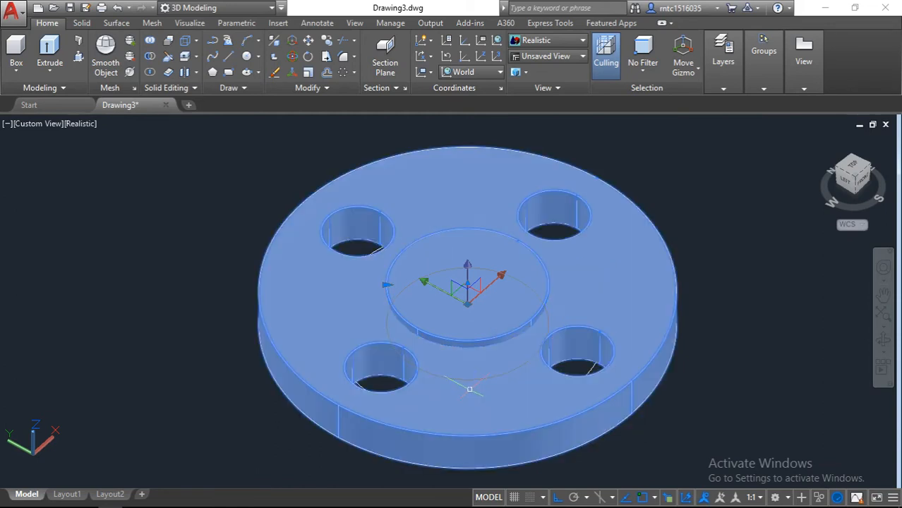
click(149, 42)
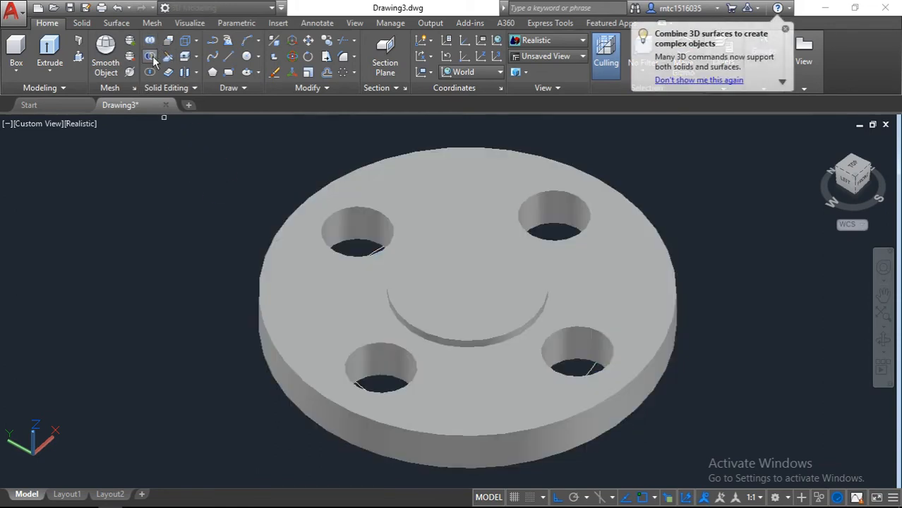
key(space)
click(303, 236)
click(478, 290)
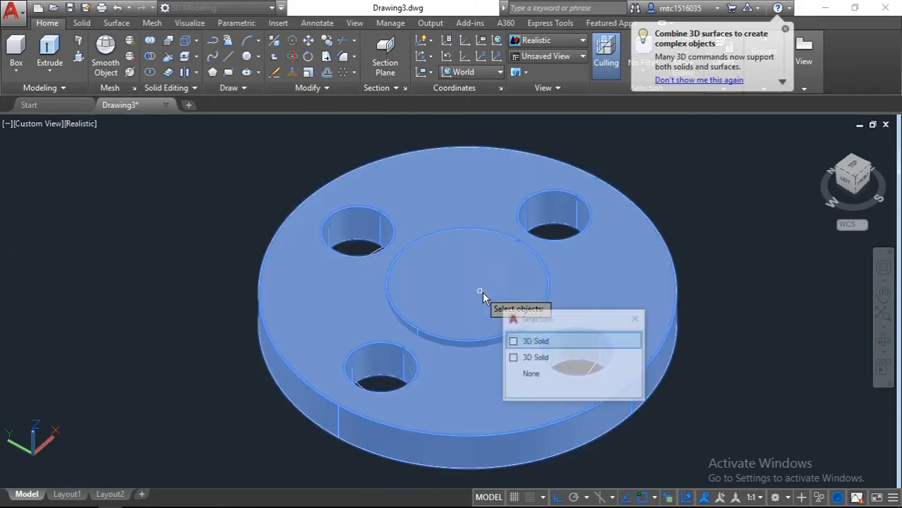
click(619, 270)
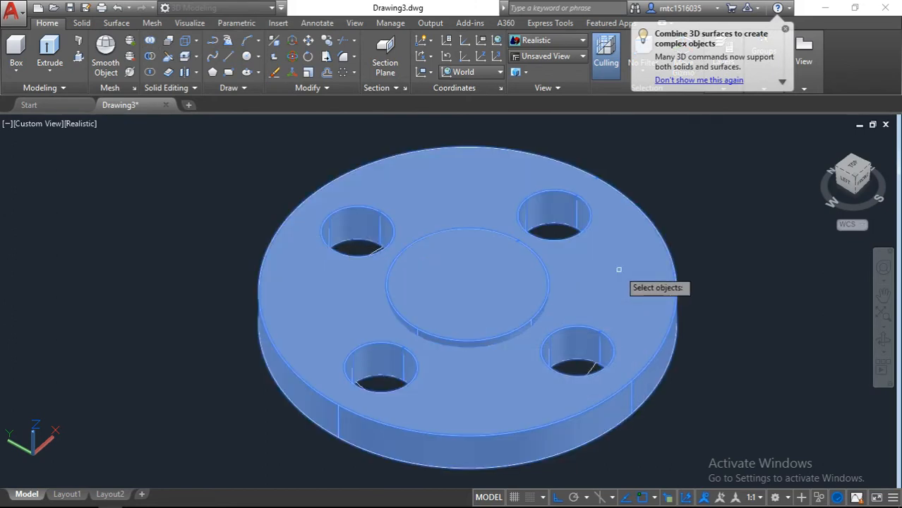
key(Return)
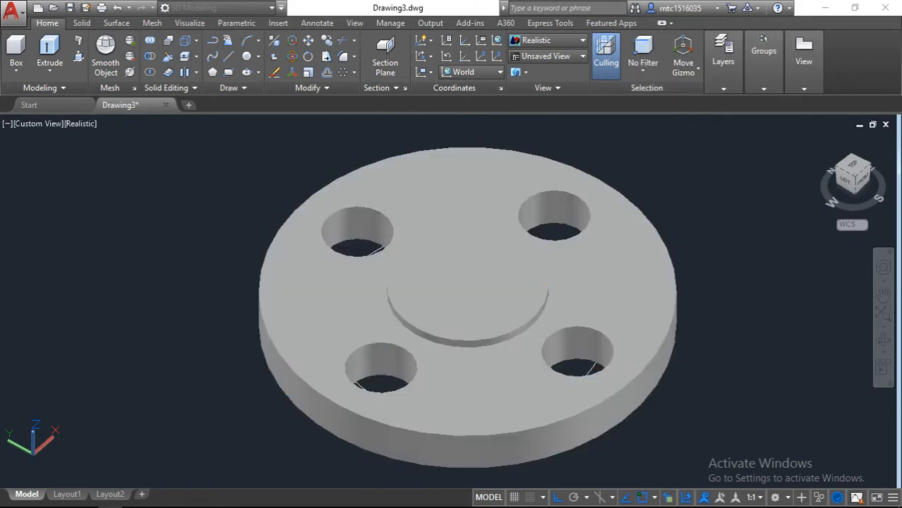
Step: Hide the leftover construction lines seen through the bolt holes beneath the flange
click(821, 498)
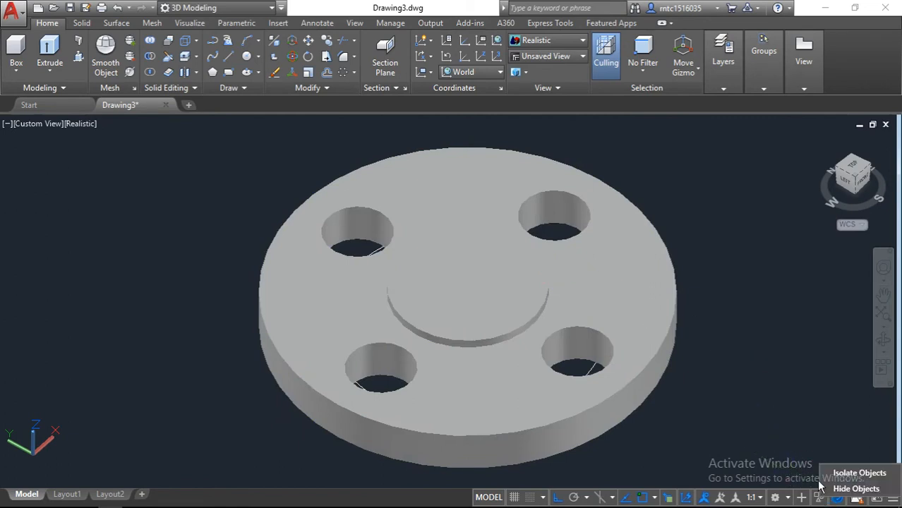
click(843, 468)
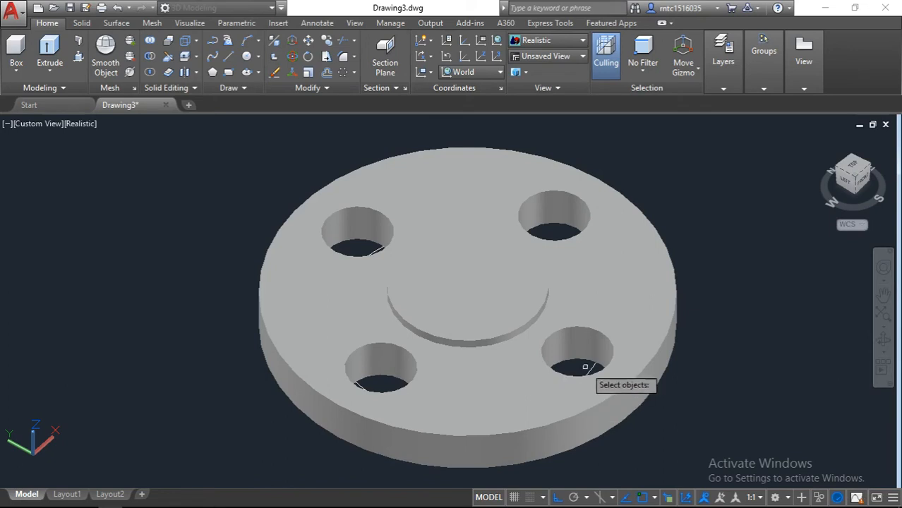
click(538, 385)
key(Return)
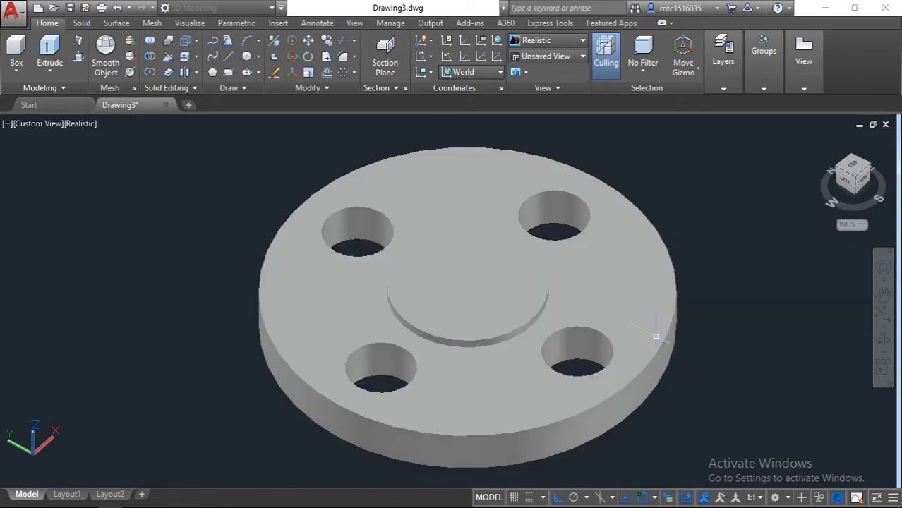
Step: Chamfer the upper edges of the four bolt holes with both distances 0.2, using the flange disc's top face as the base surface
shift+middle_drag(602, 269, 625, 276)
scroll(598, 290, up, 2)
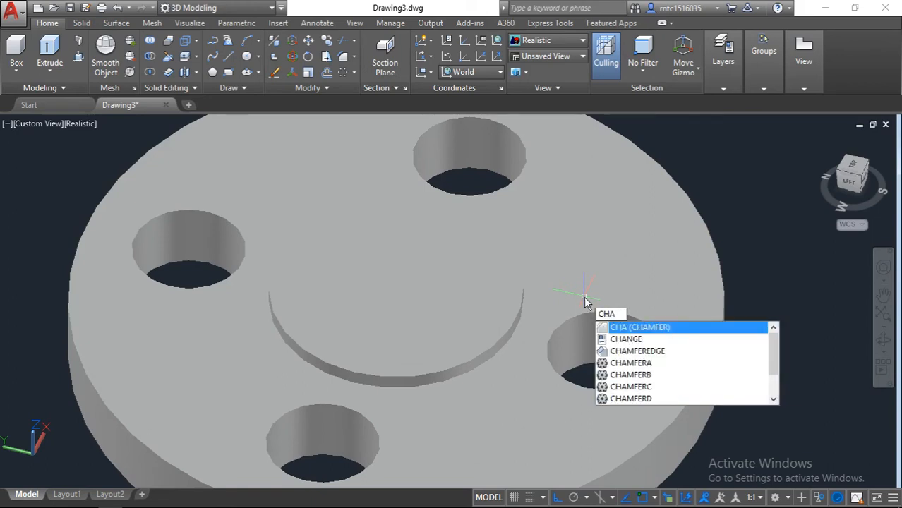
key(Return)
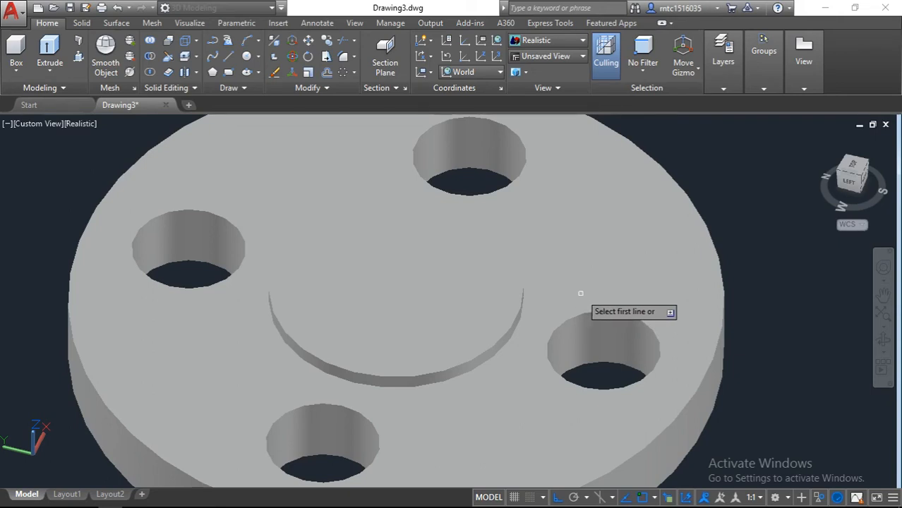
text(.2)
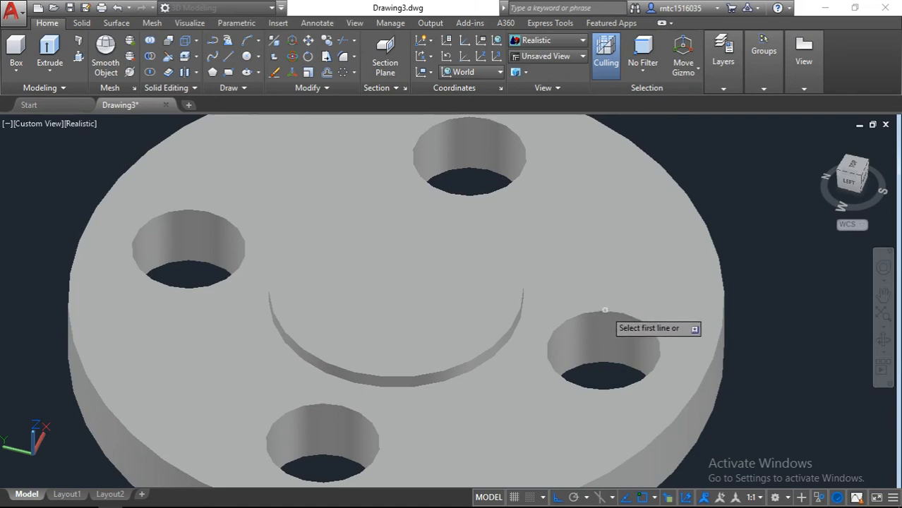
click(605, 312)
key(Return)
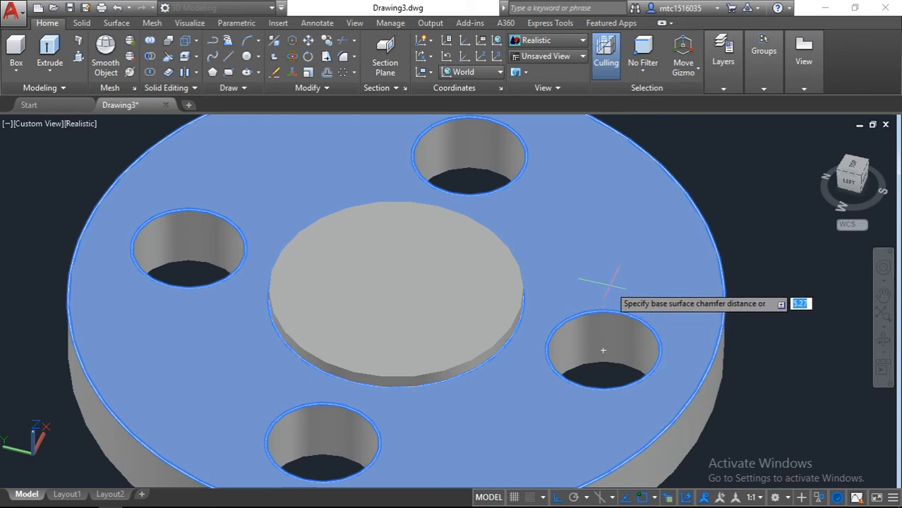
key(Return)
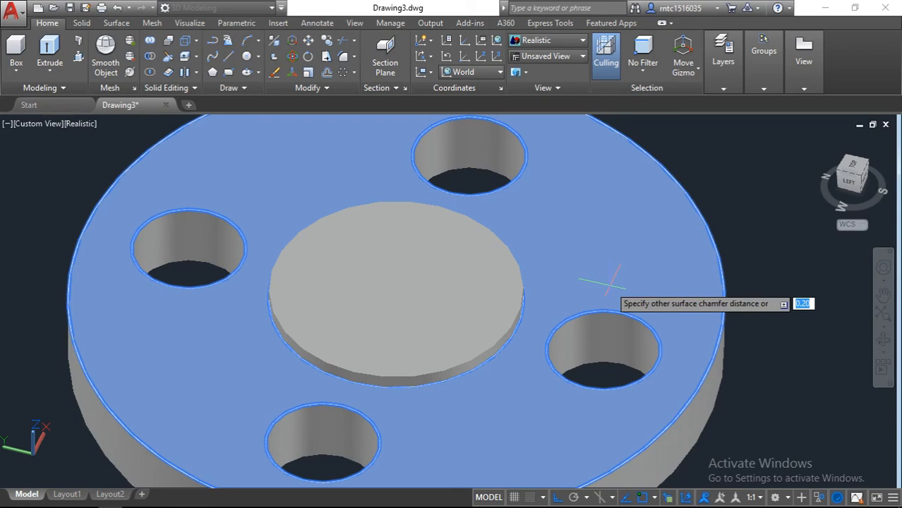
key(Return)
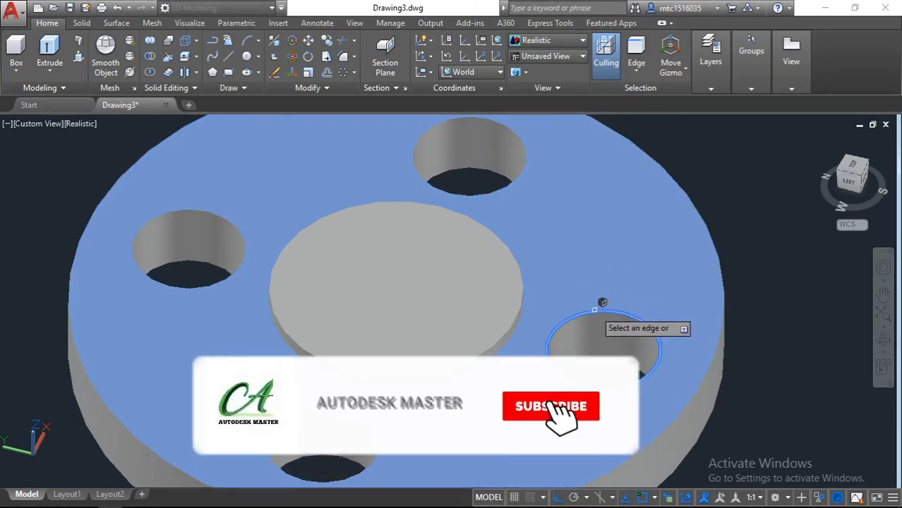
click(595, 309)
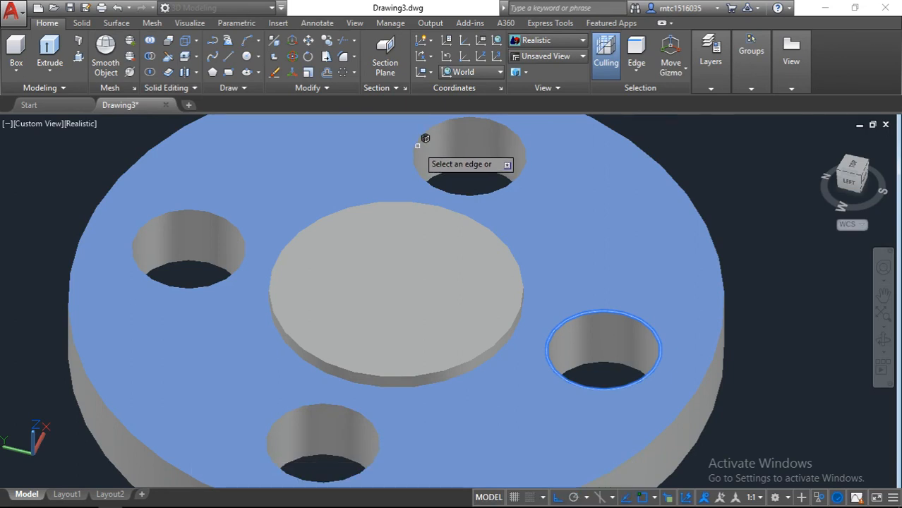
click(416, 143)
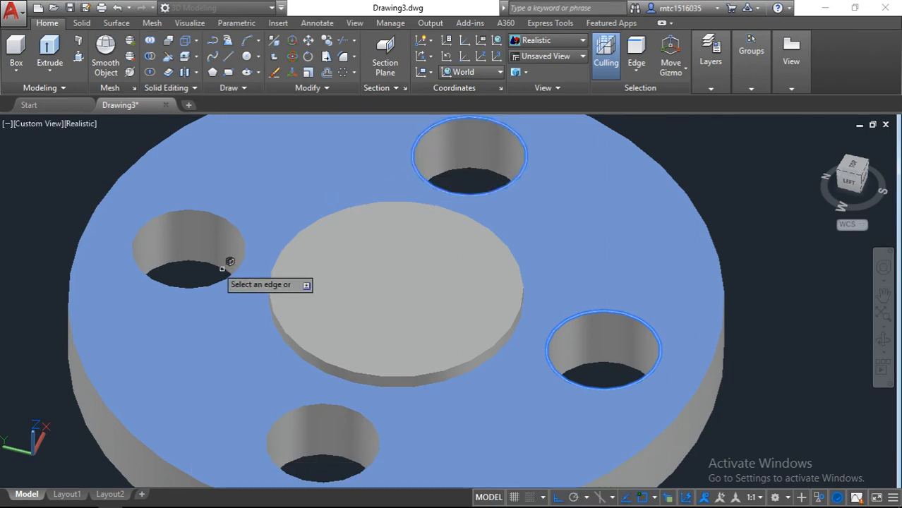
click(236, 214)
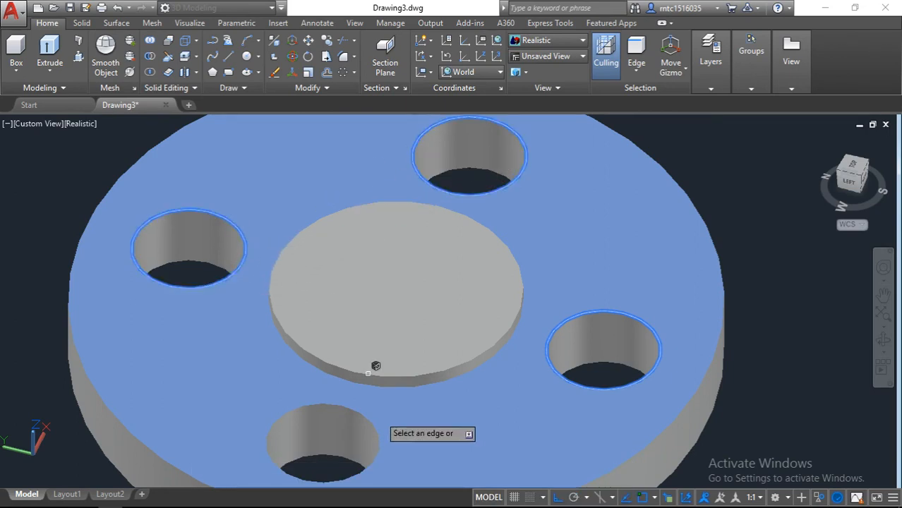
click(356, 409)
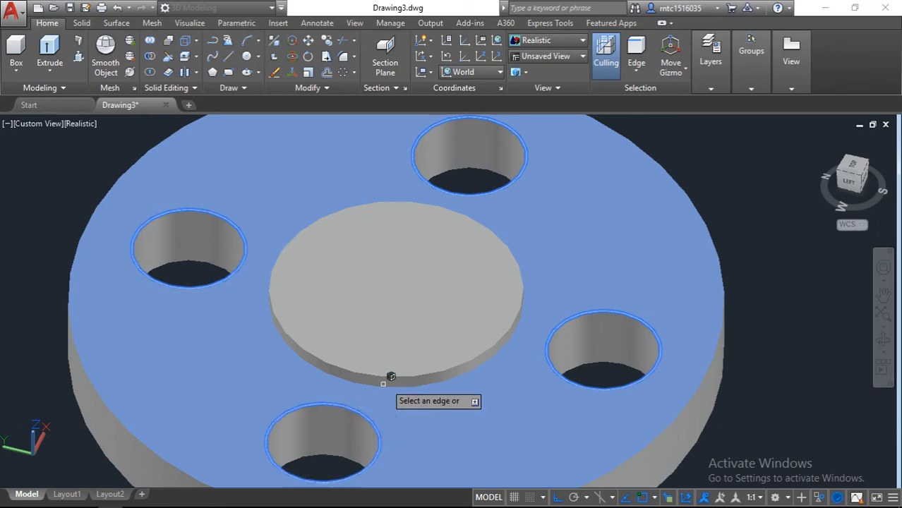
key(Return)
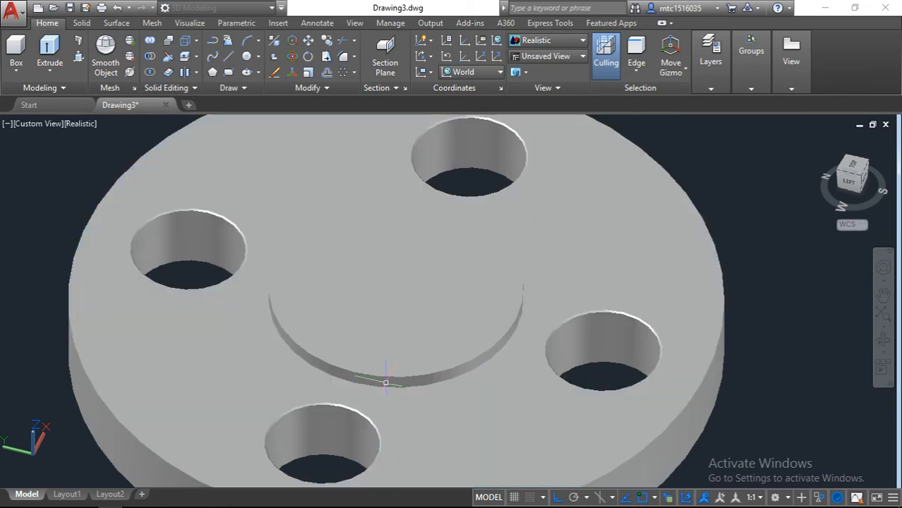
scroll(439, 339, down, 2)
scroll(439, 339, up, 2)
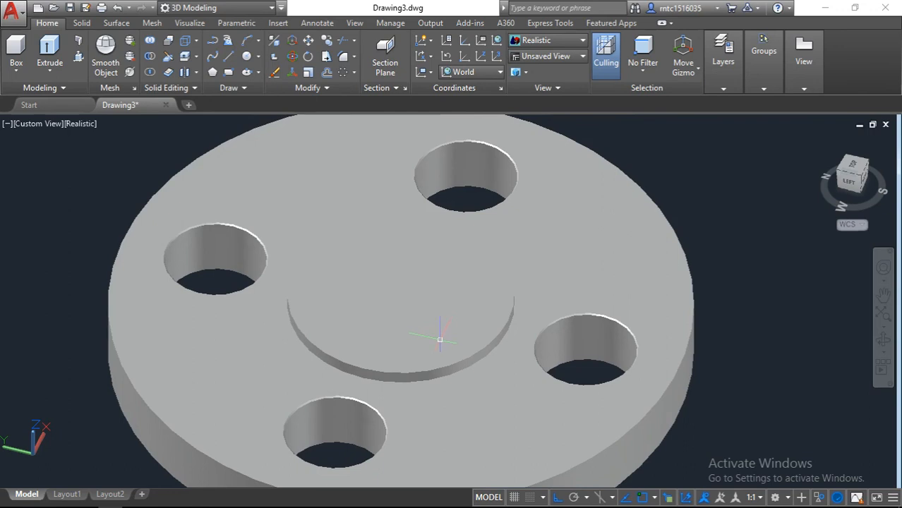
middle_drag(440, 340, 468, 312)
scroll(451, 339, down, 2)
scroll(451, 339, up, 2)
scroll(467, 315, down, 2)
scroll(469, 319, up, 2)
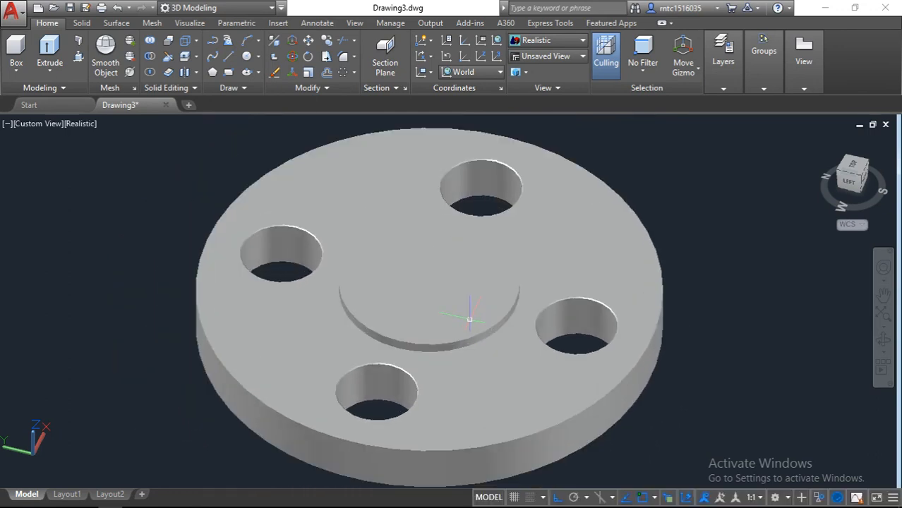